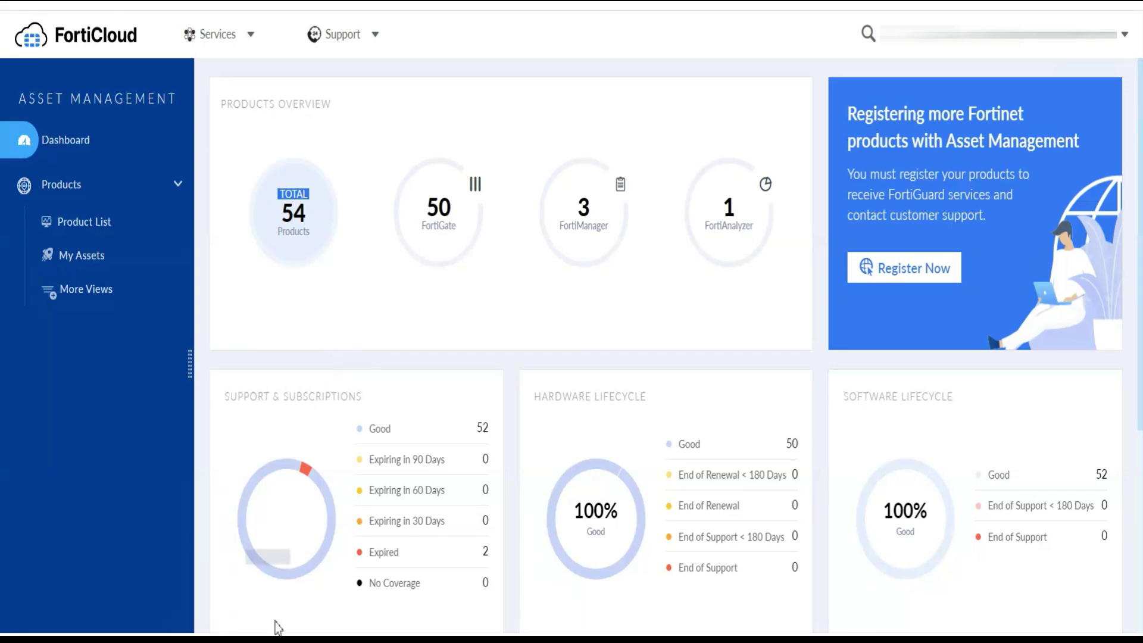
Delete the stray 'r' after 'portal.' on line 6 of the Notepad++ prerequisite list
key(alt+Tab)
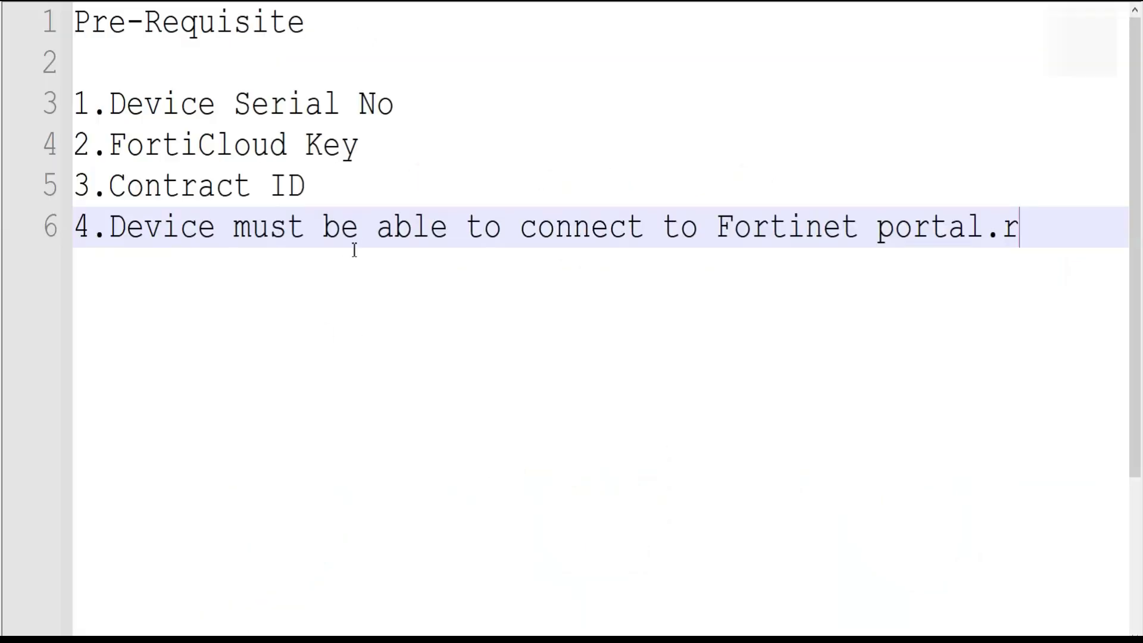
click(320, 26)
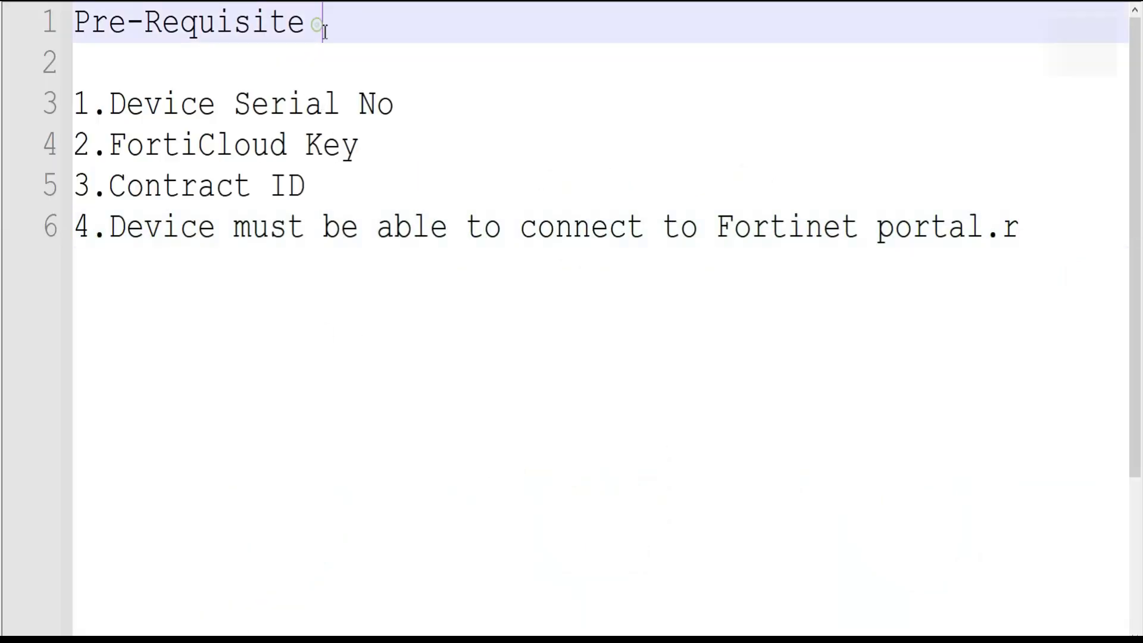
click(407, 109)
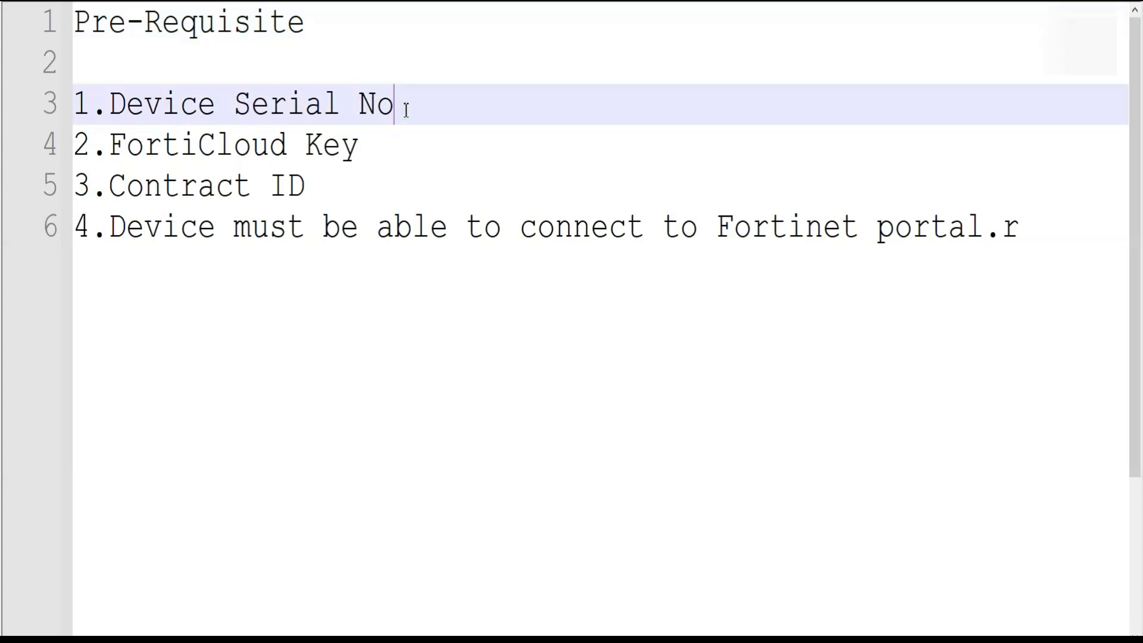
click(373, 147)
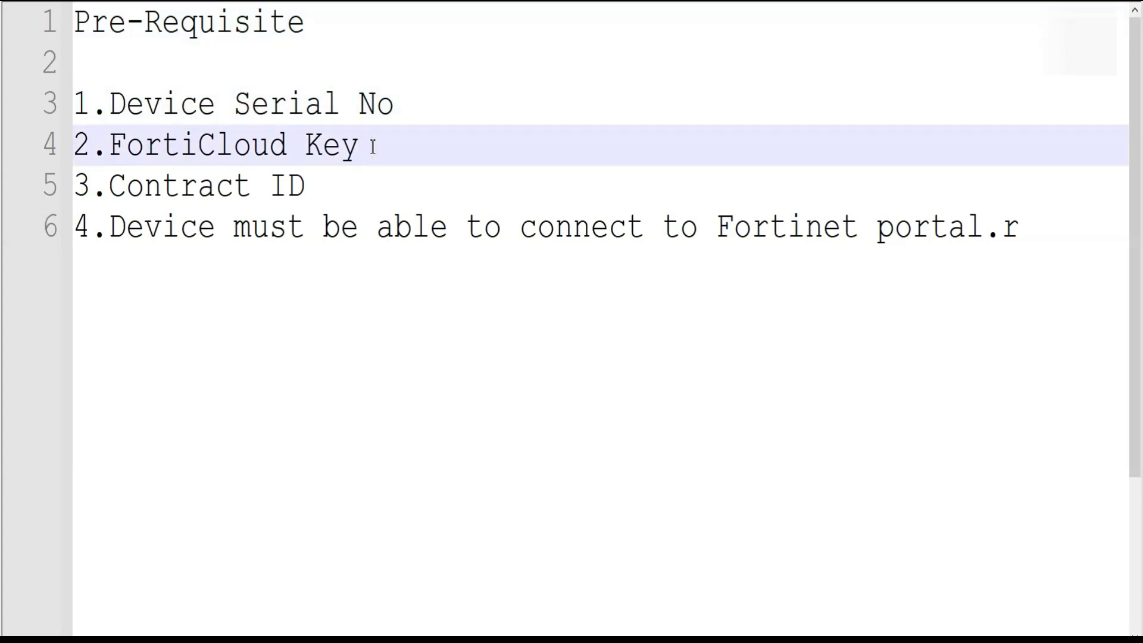
click(325, 186)
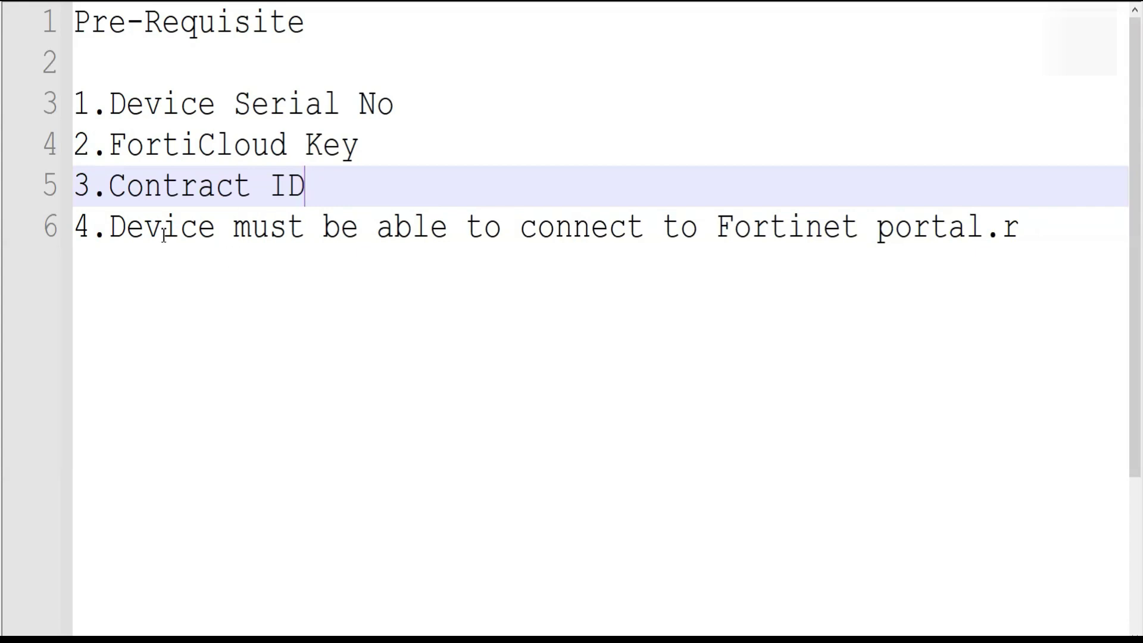
click(1031, 237)
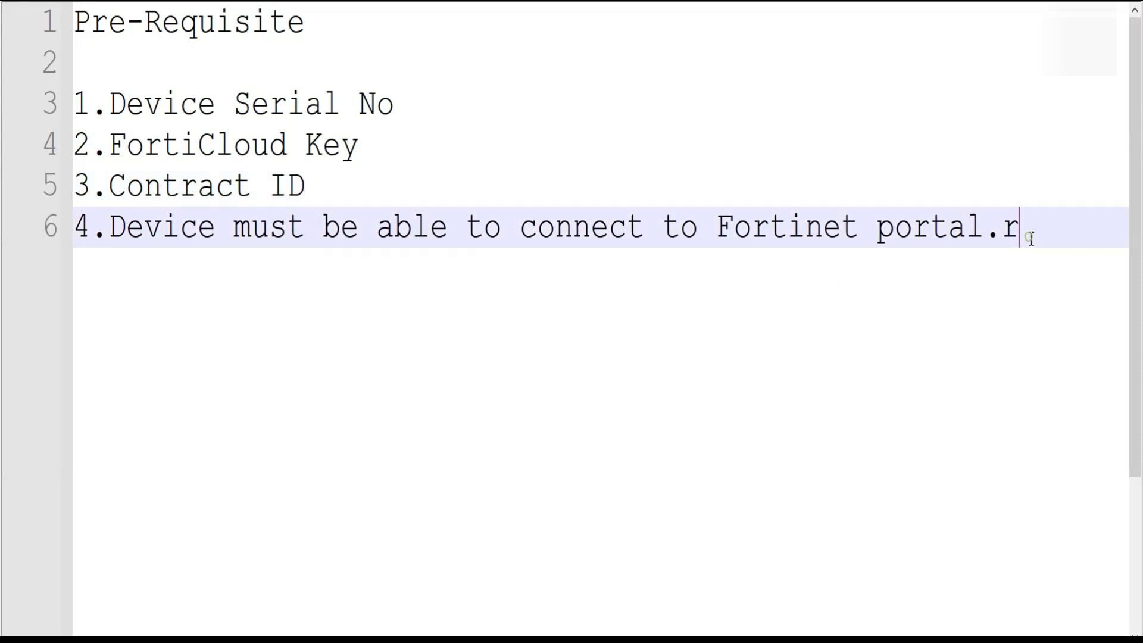
key(BackSpace)
key(alt+Tab)
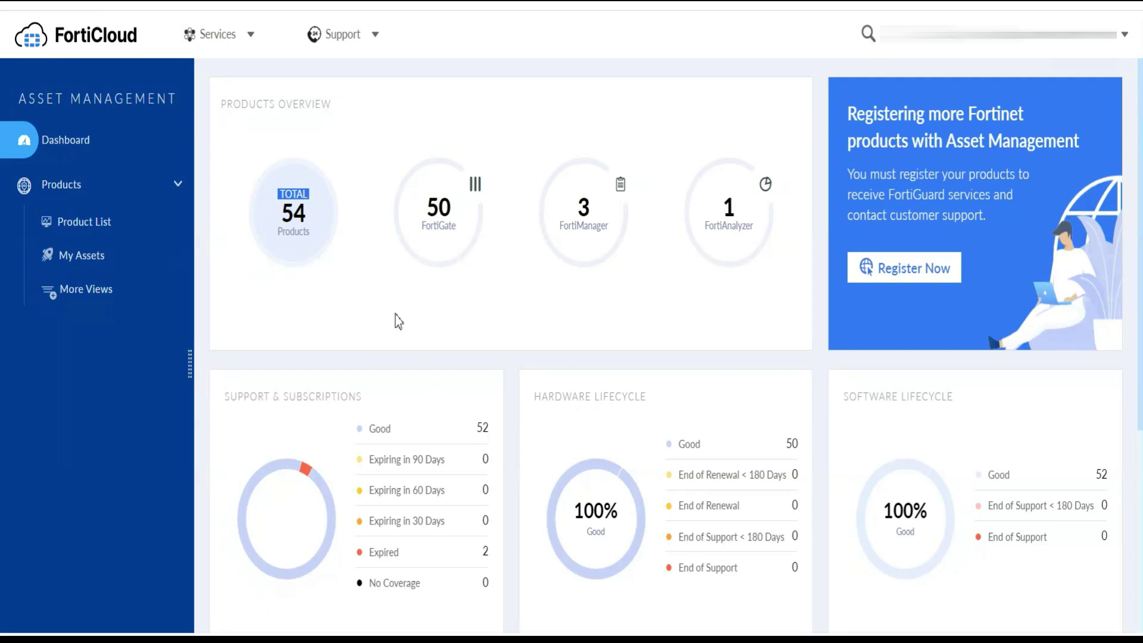
Open the Register Product form via Products > Product List > Register More and select the Registration Code field
click(251, 35)
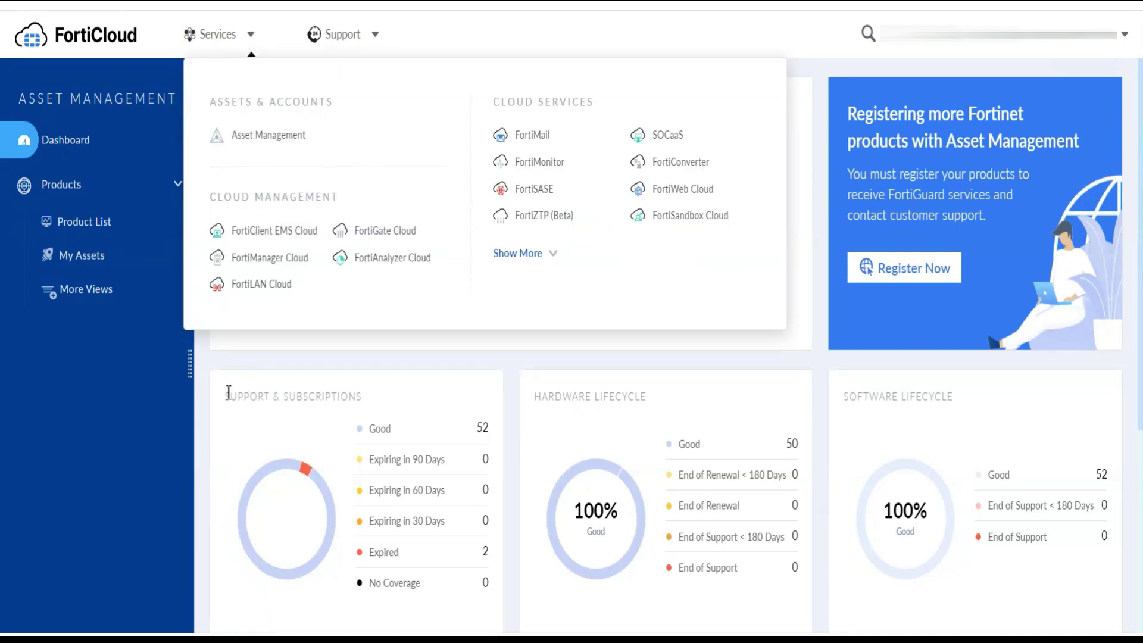
click(154, 294)
click(90, 223)
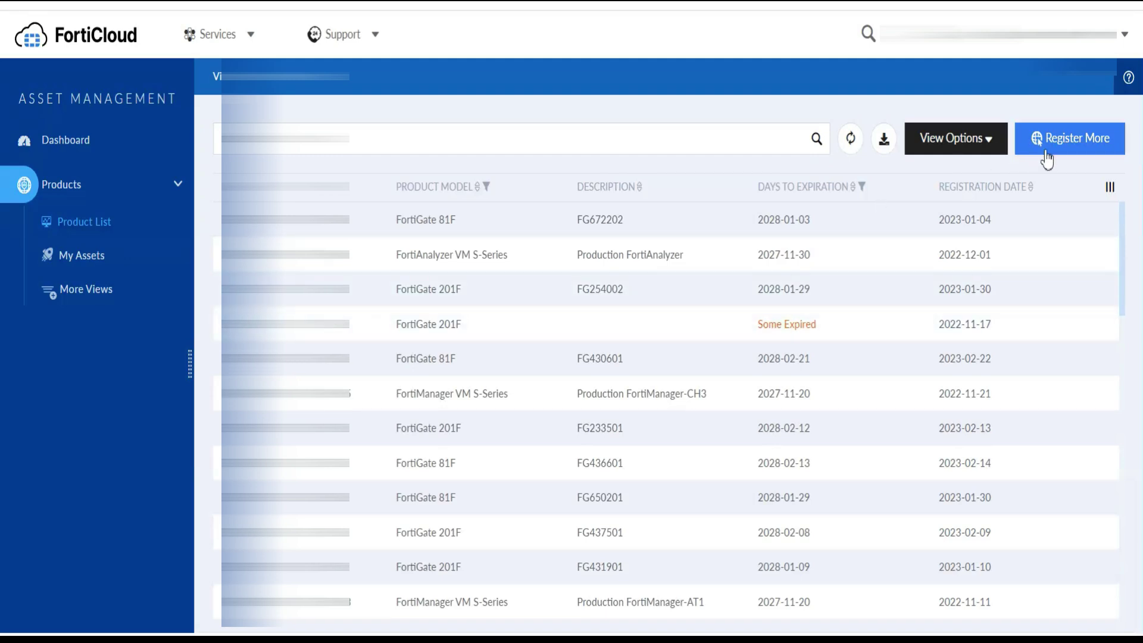
click(1048, 146)
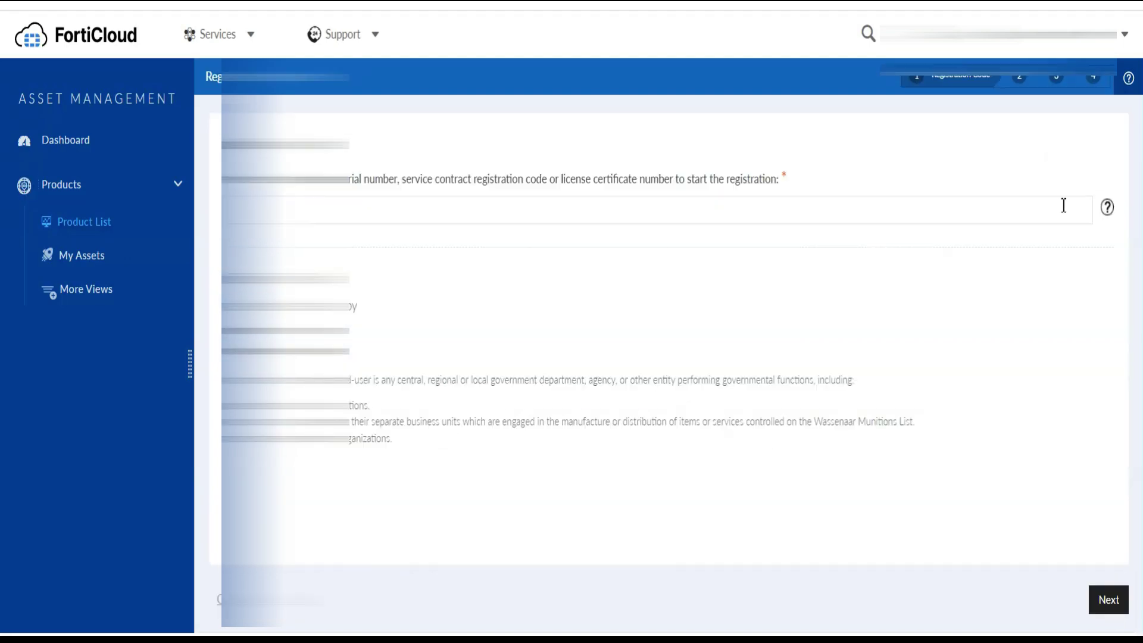
click(312, 212)
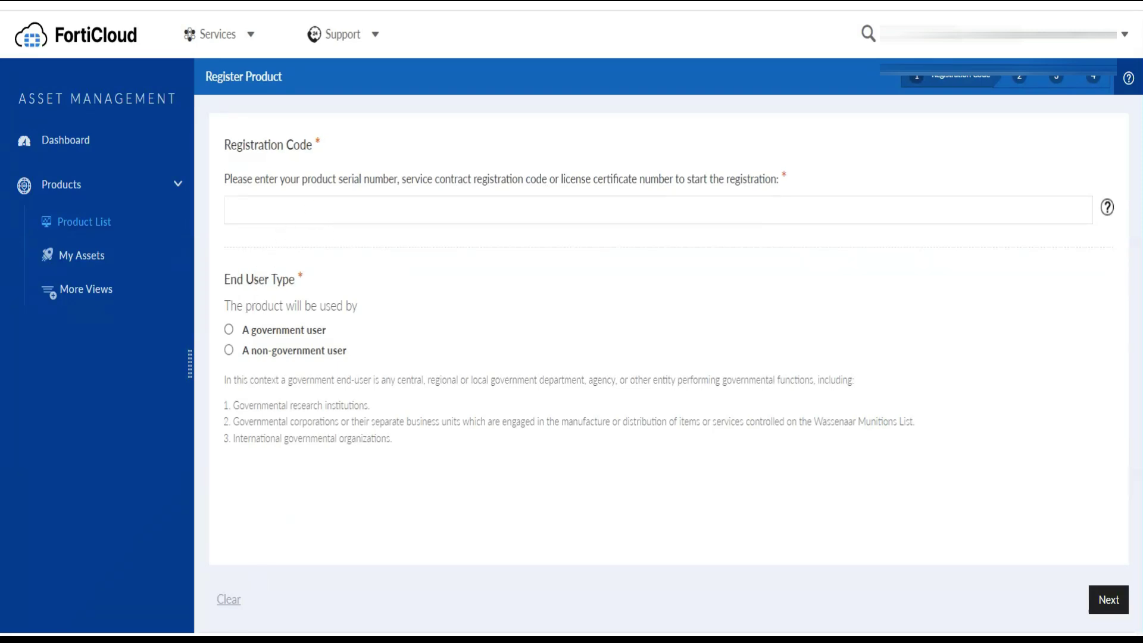
click(203, 589)
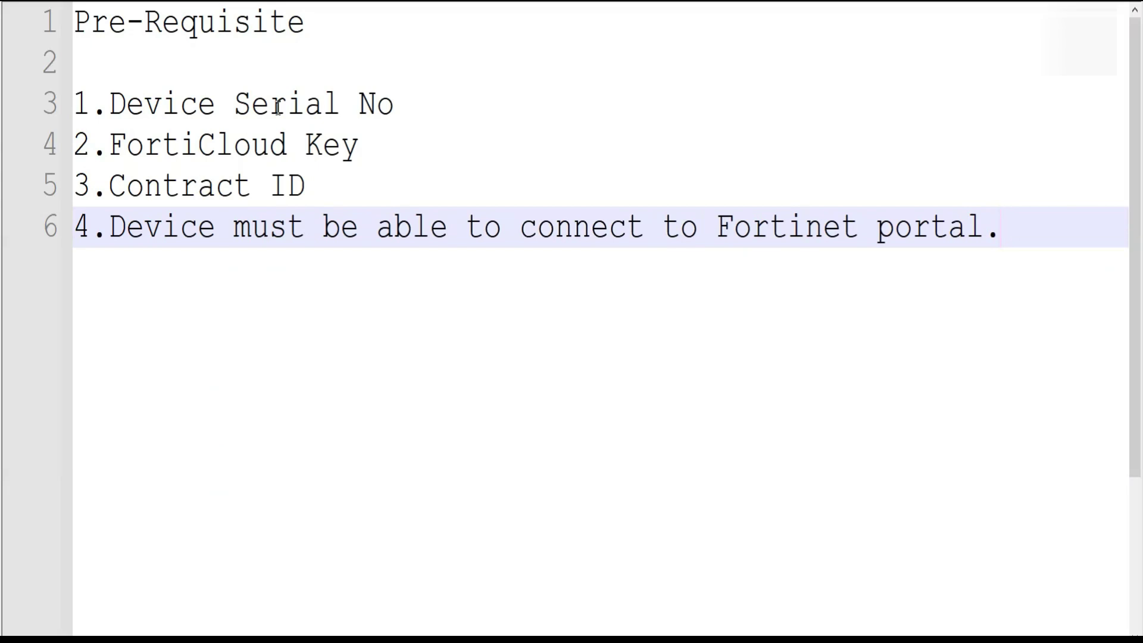
key(ctrl+Tab)
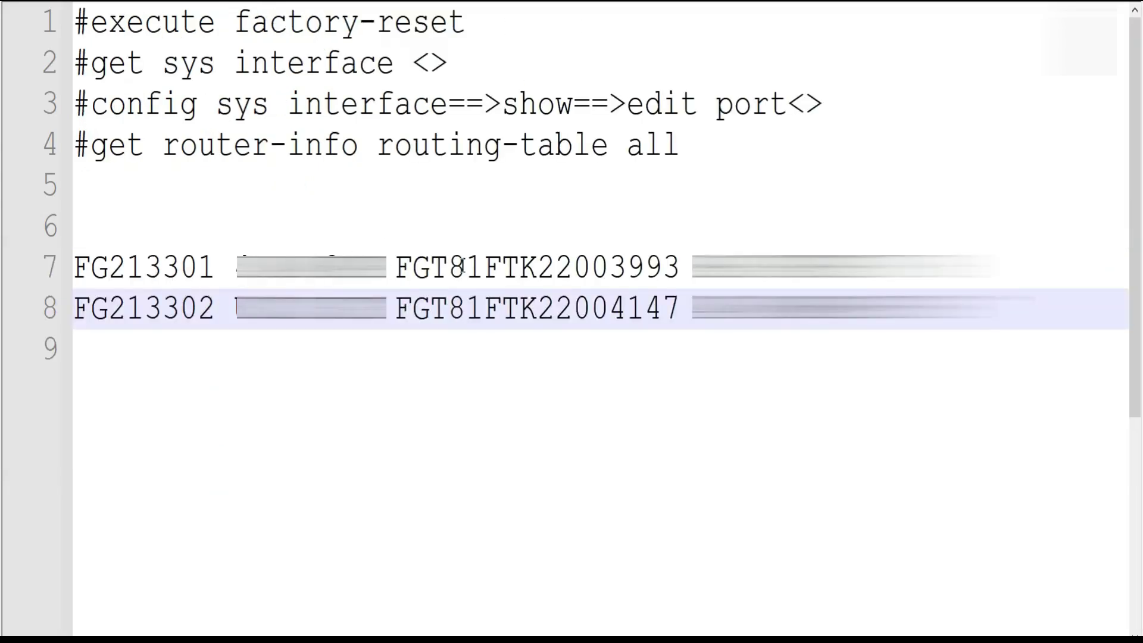
double_click(463, 266)
double_click(305, 266)
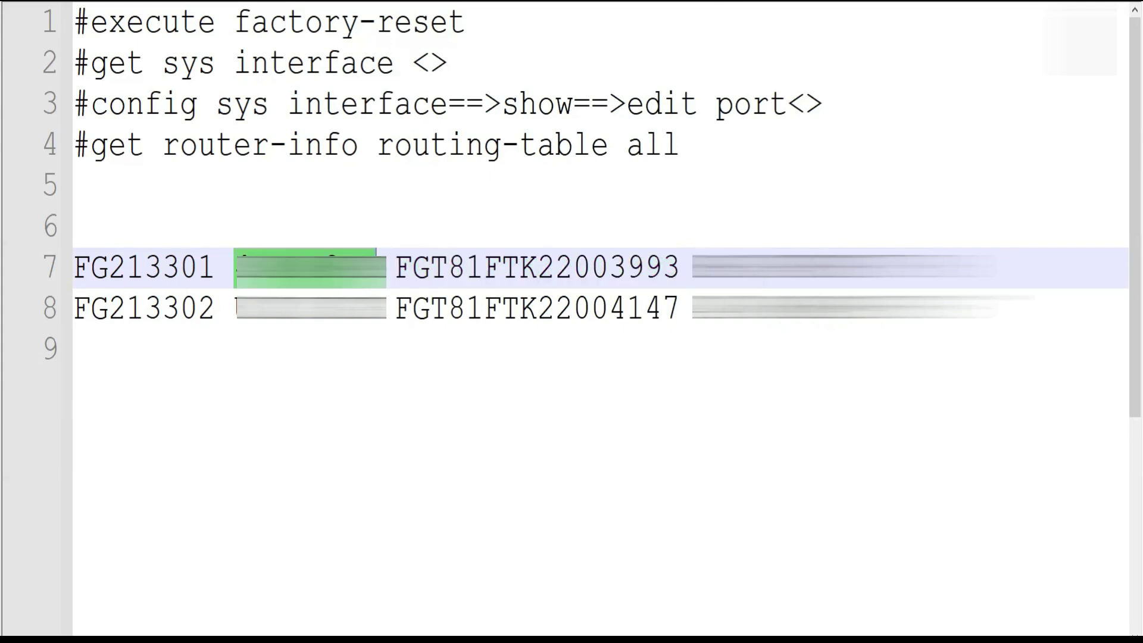
double_click(833, 268)
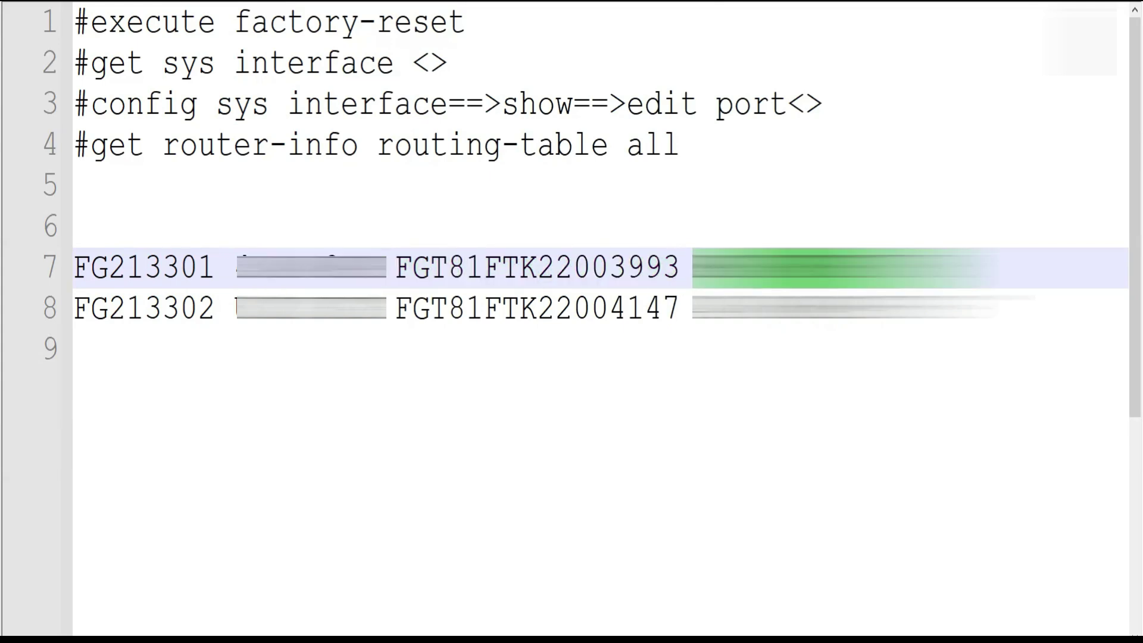
click(984, 325)
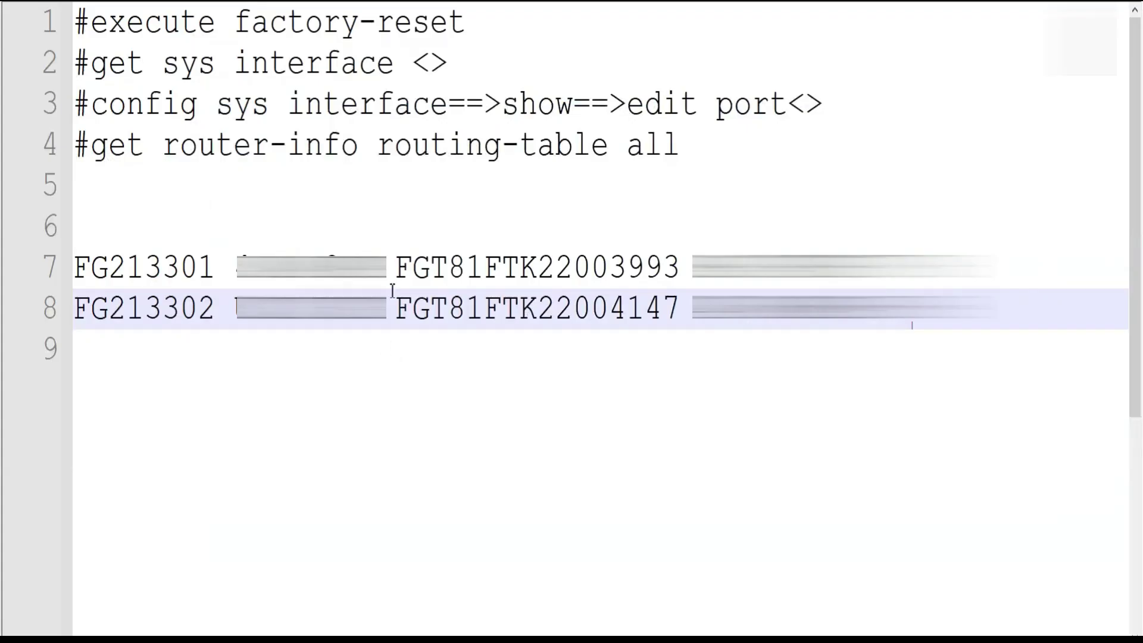
double_click(449, 274)
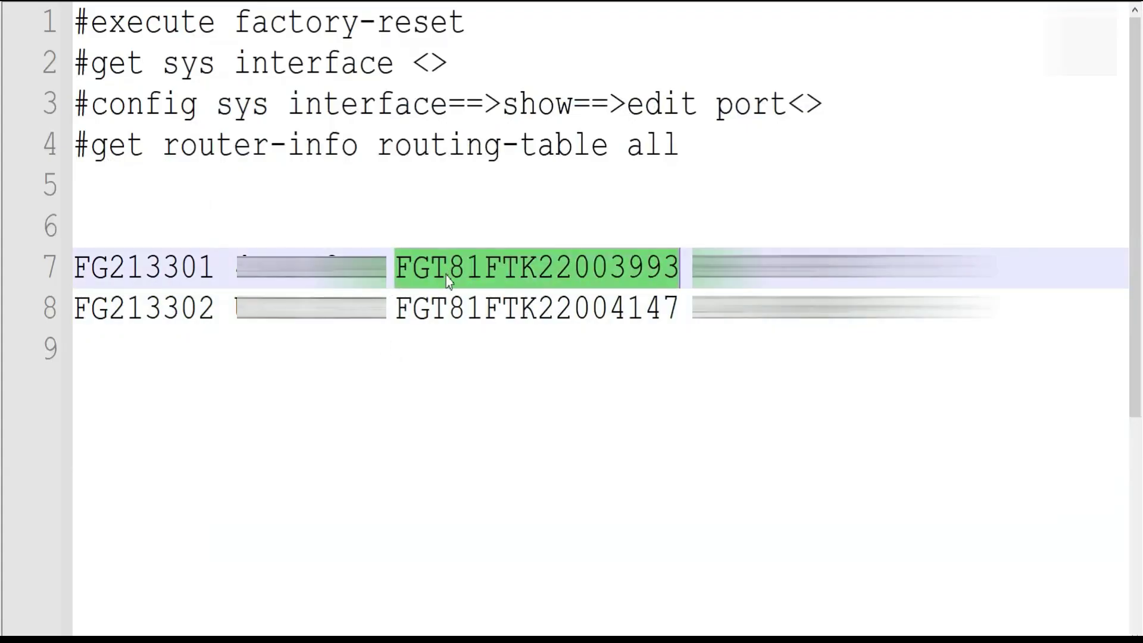
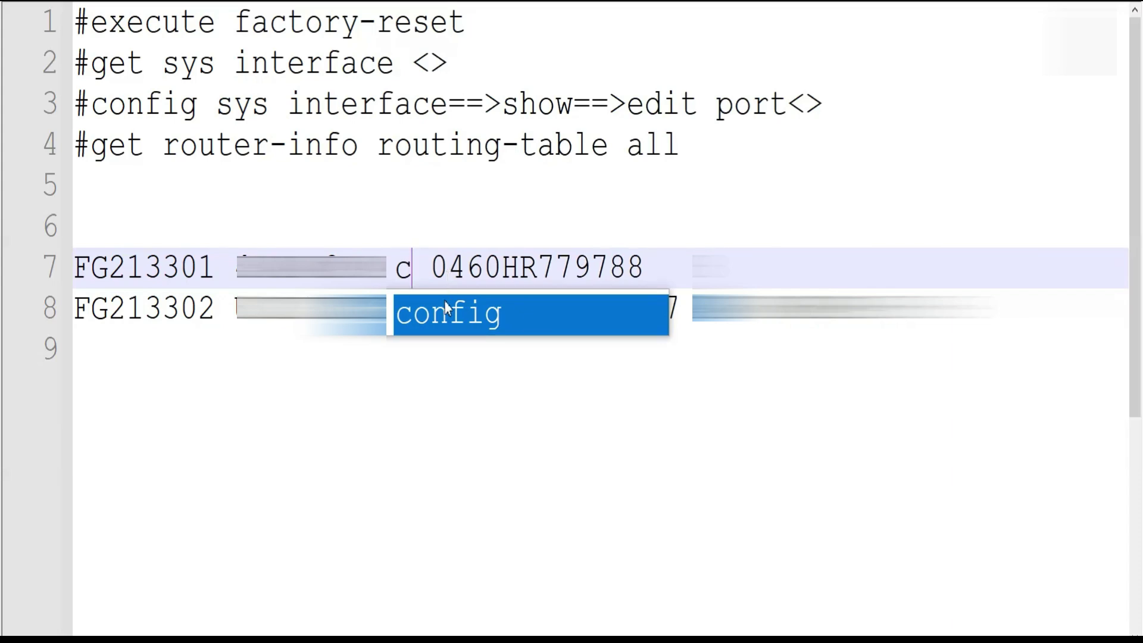
key(ctrl+z)
click(473, 376)
double_click(468, 277)
key(ctrl+c)
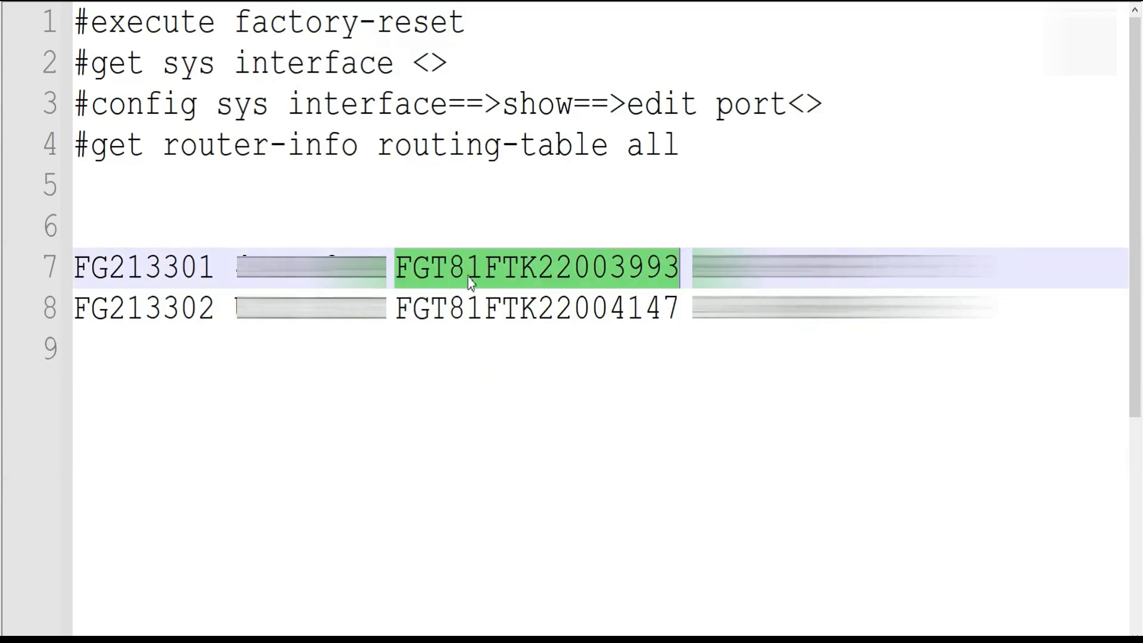
key(alt+Tab)
click(370, 217)
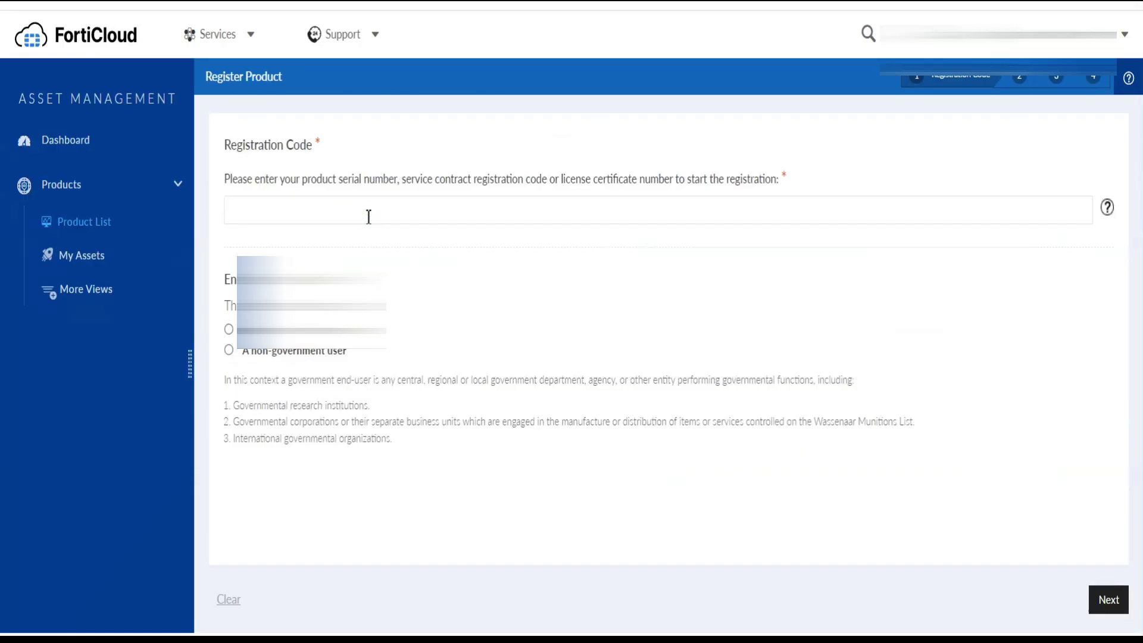
key(ctrl+v)
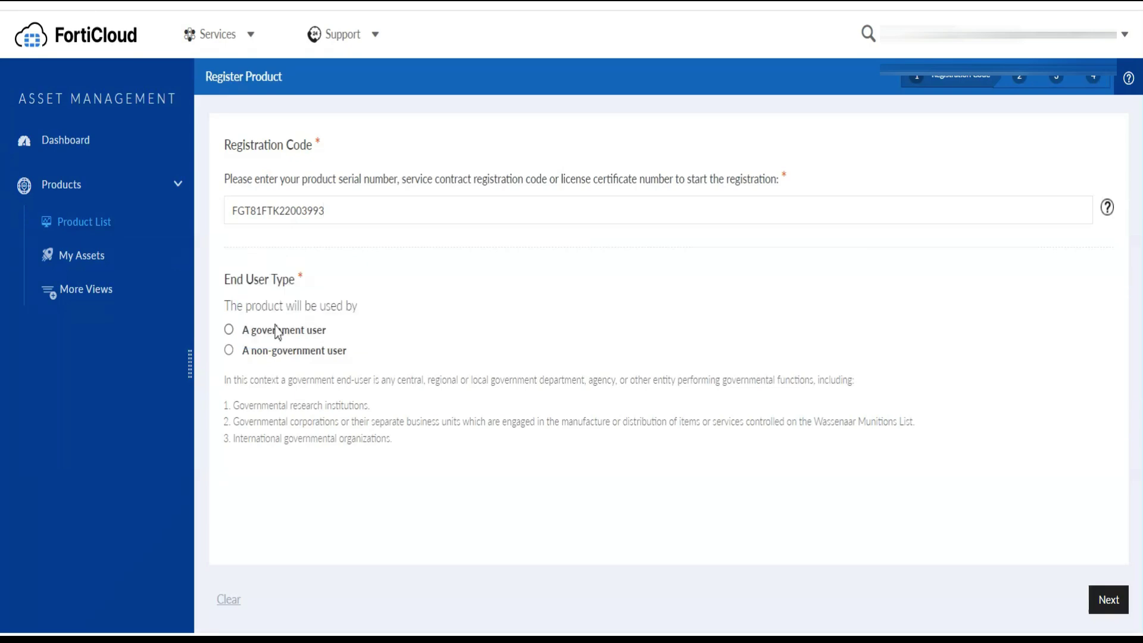
click(269, 353)
click(1101, 603)
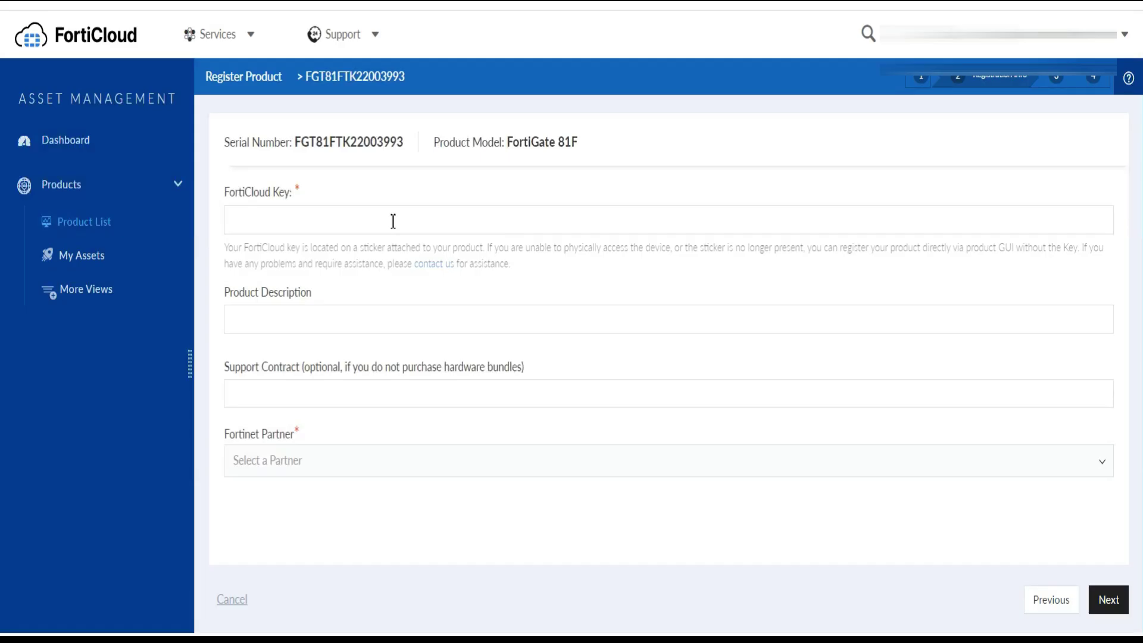
Fill in the FortiCloud key from the notes and set the product description to FG213301
key(alt+Tab)
double_click(301, 268)
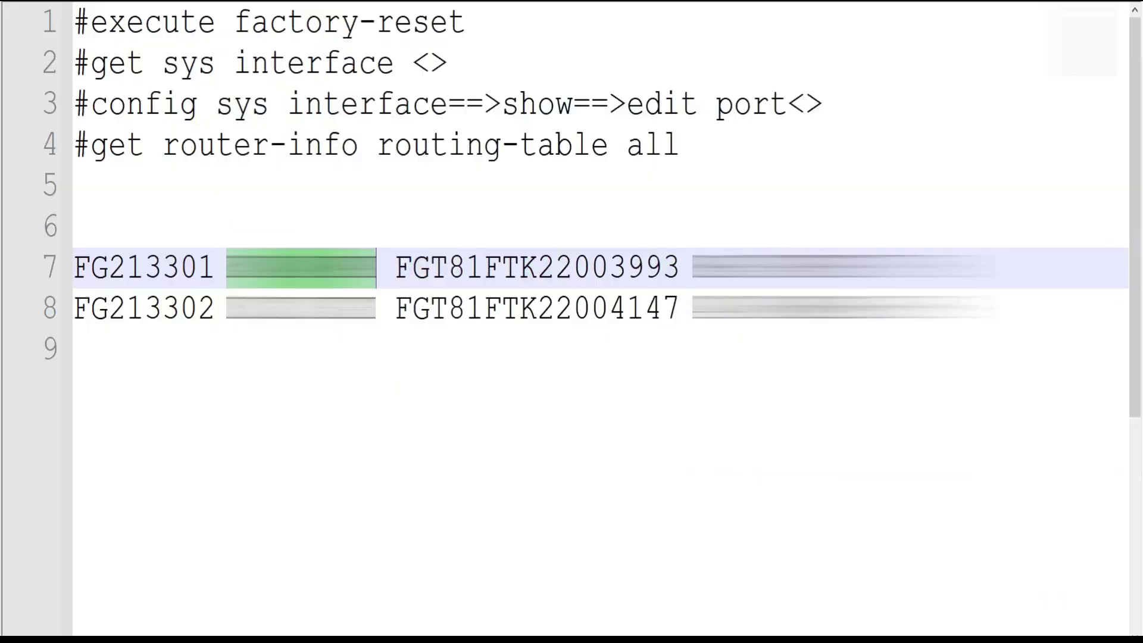
key(alt+Tab)
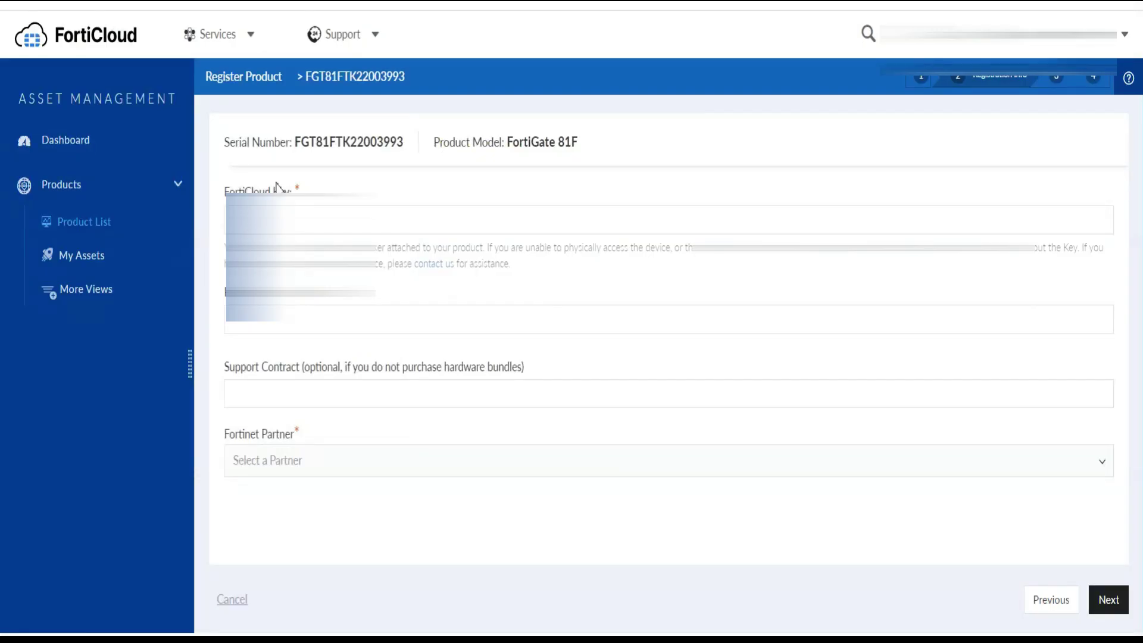
key(ctrl+v)
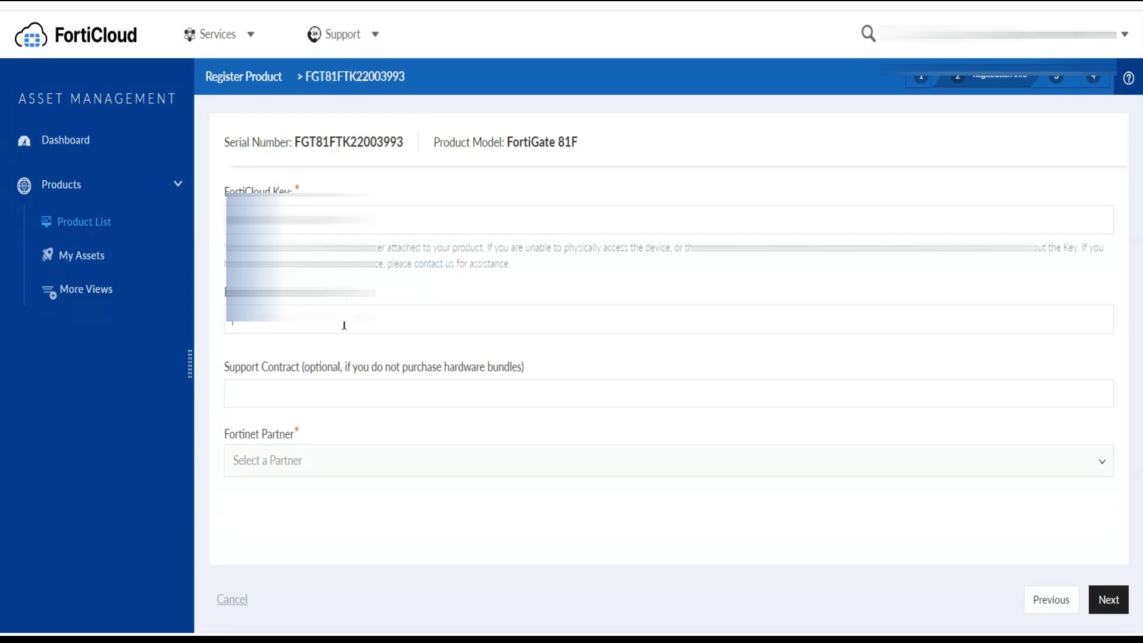
key(alt+Tab)
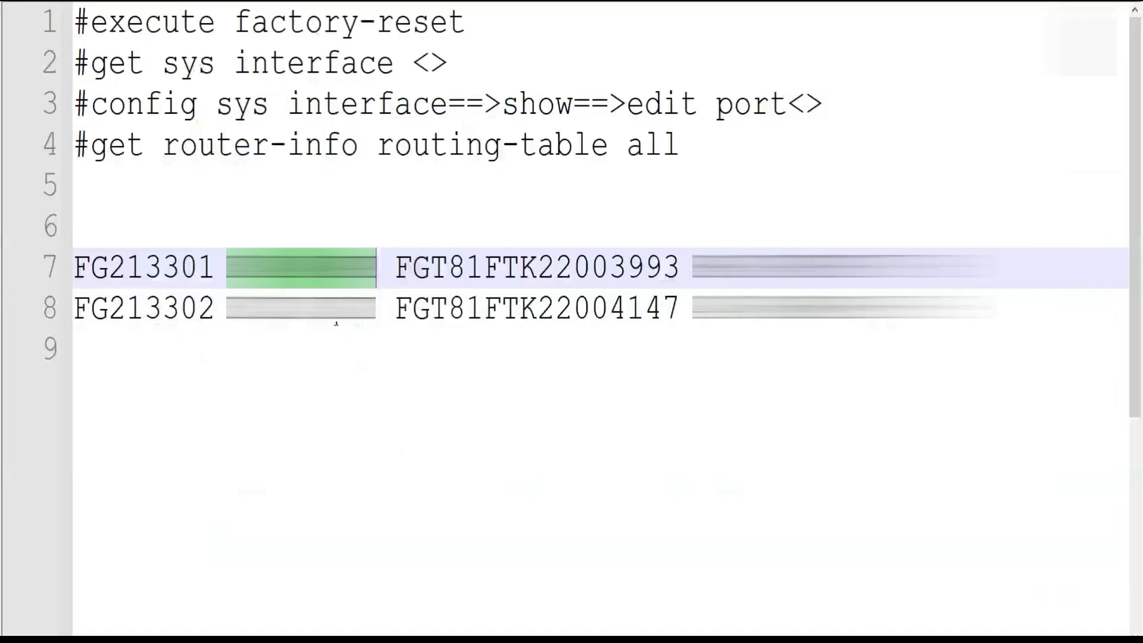
double_click(116, 275)
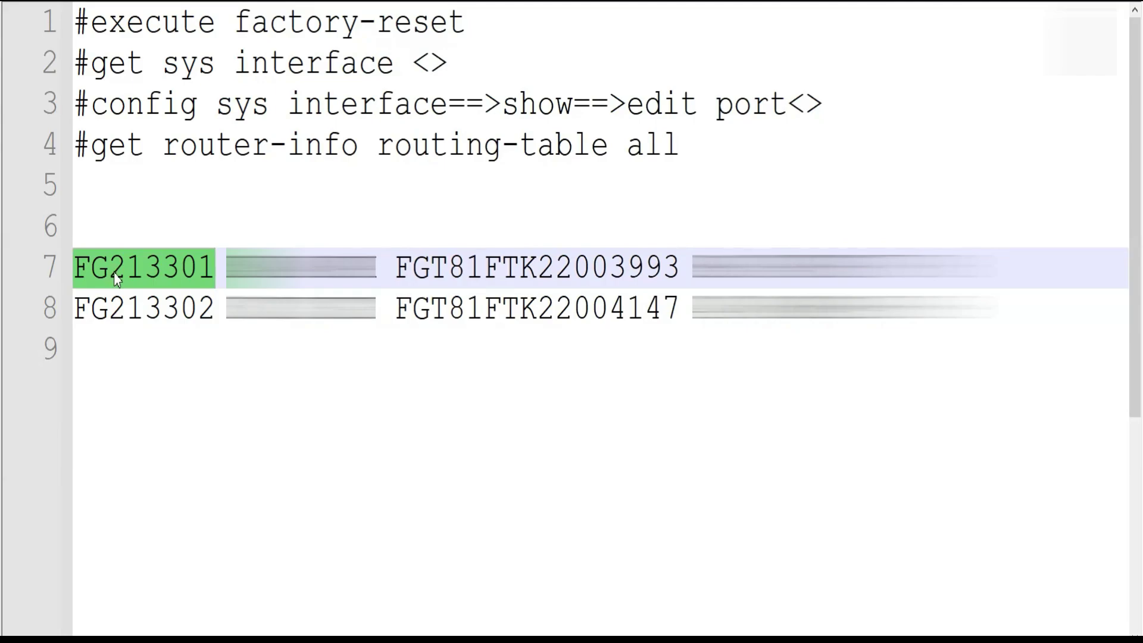
key(ctrl+c)
key(alt+Tab)
click(267, 331)
key(ctrl+v)
Choose HCL America Inc. as the Fortinet partner and proceed to verification
click(309, 471)
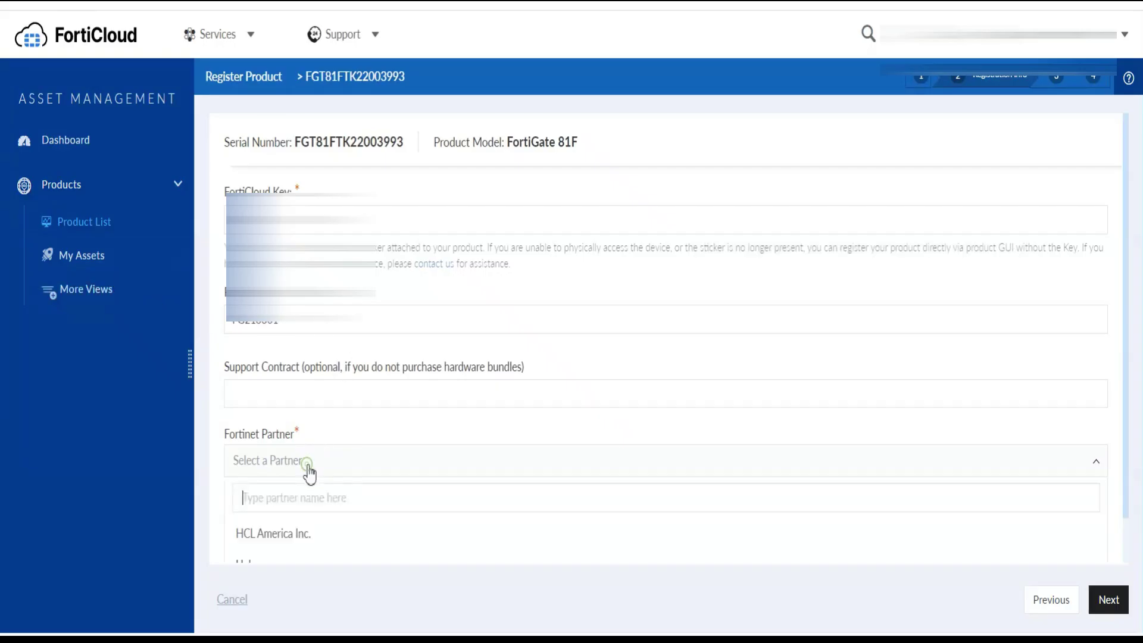
text(hcl)
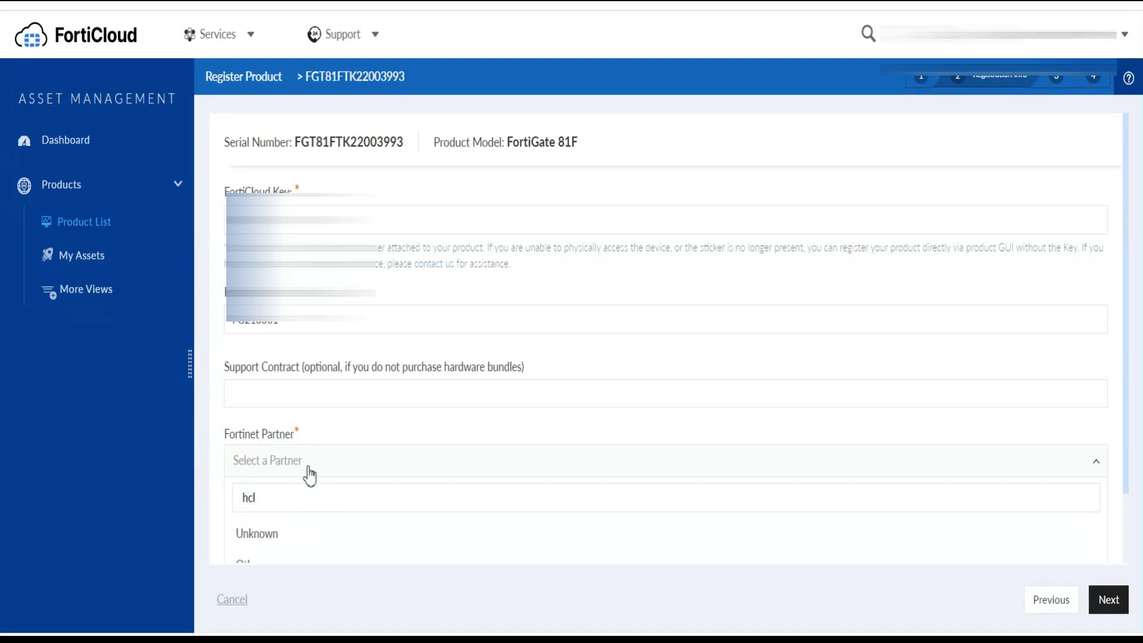
click(288, 517)
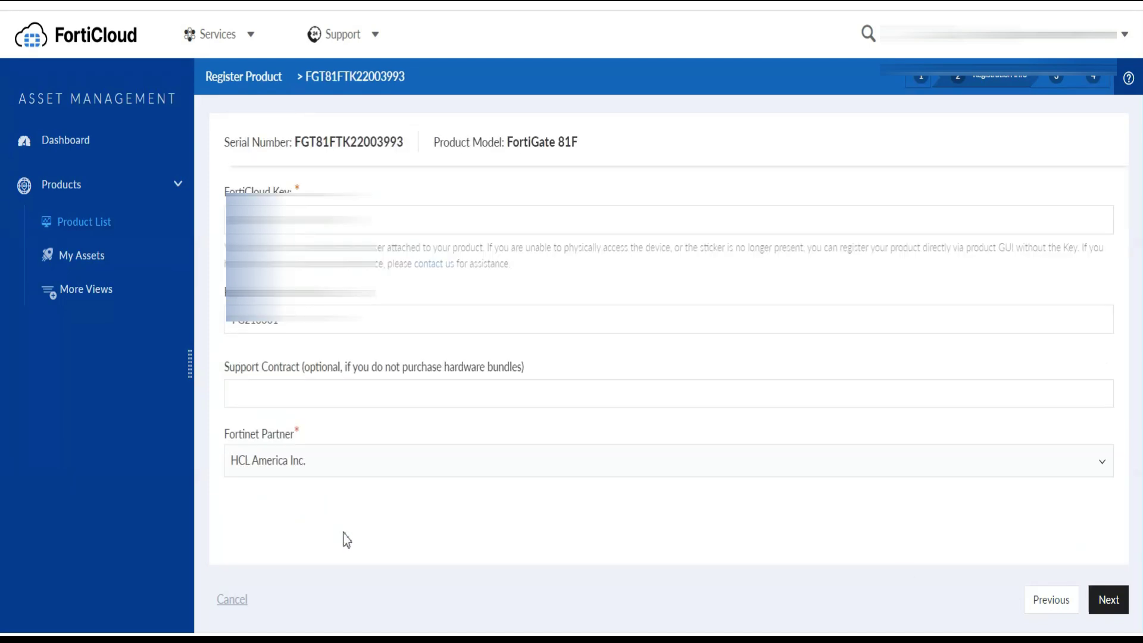
click(1118, 607)
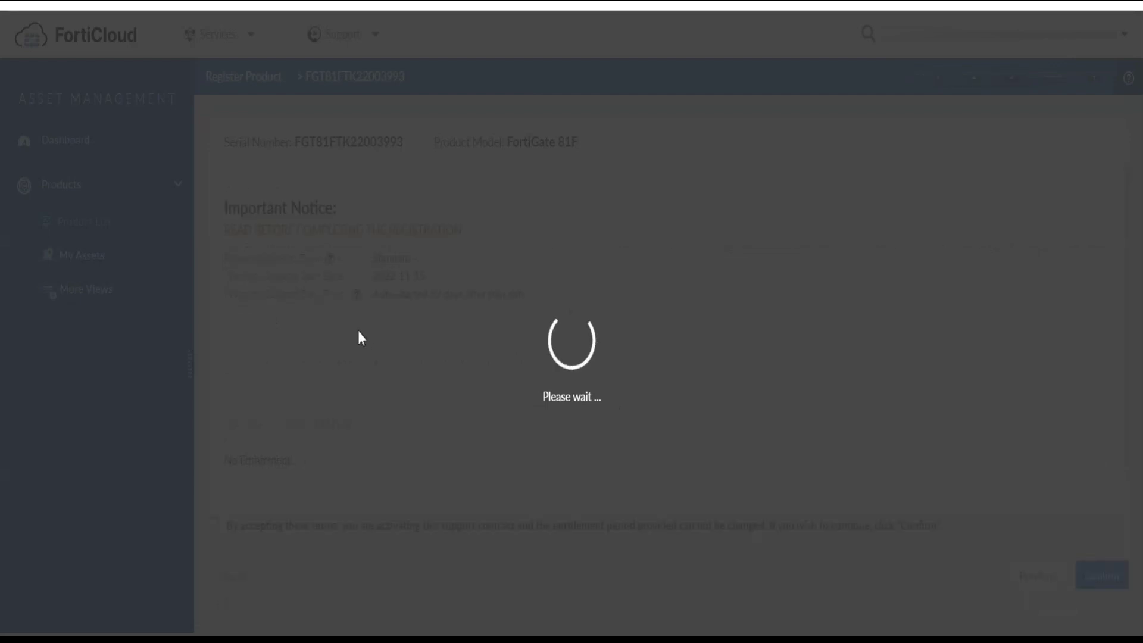
scroll(598, 376, down, 2)
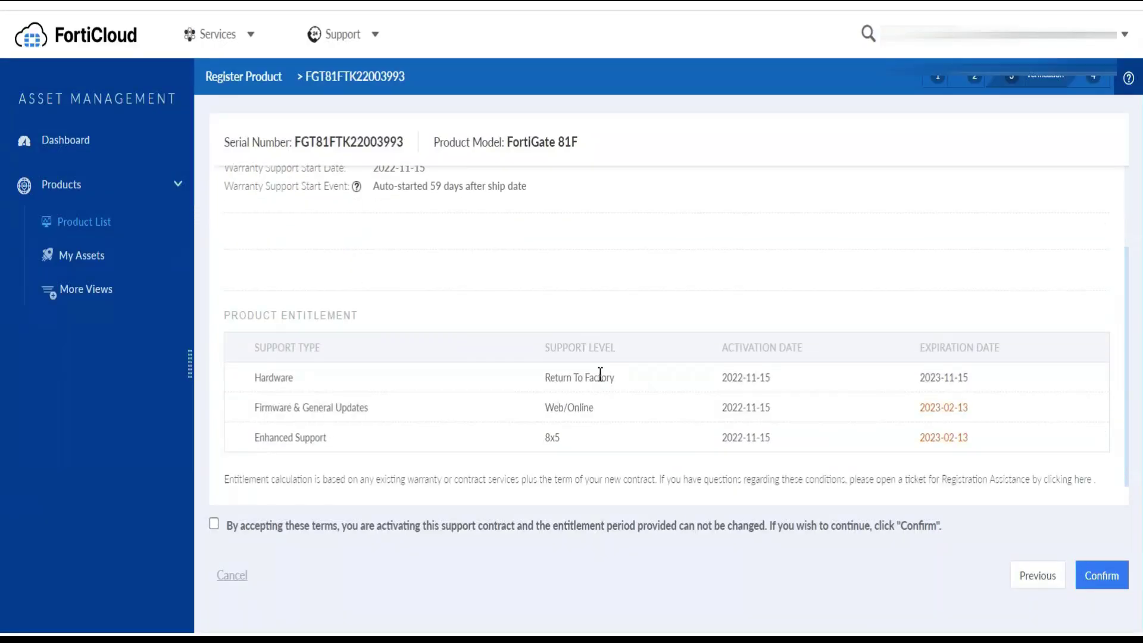
click(214, 524)
click(1101, 574)
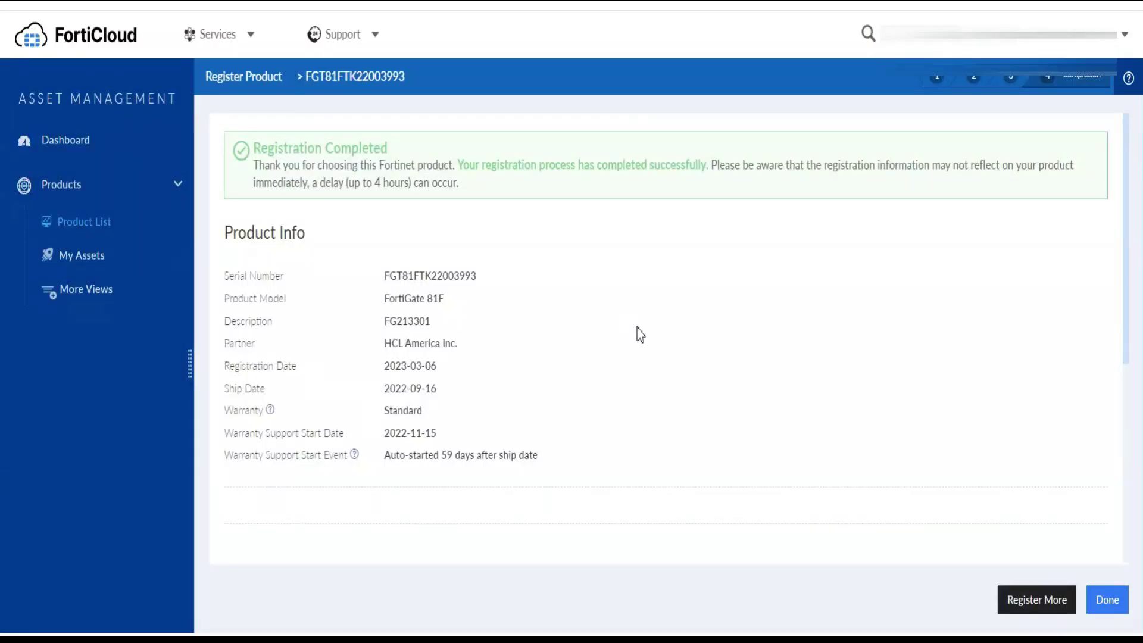
click(1106, 599)
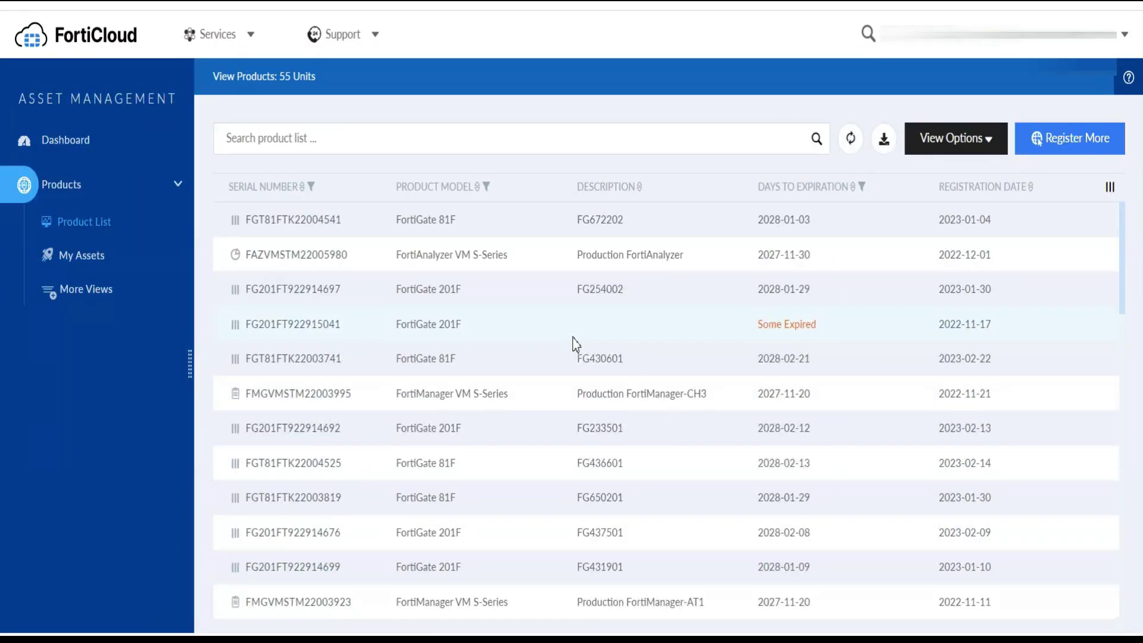
key(alt+Tab)
key(alt+Tab)
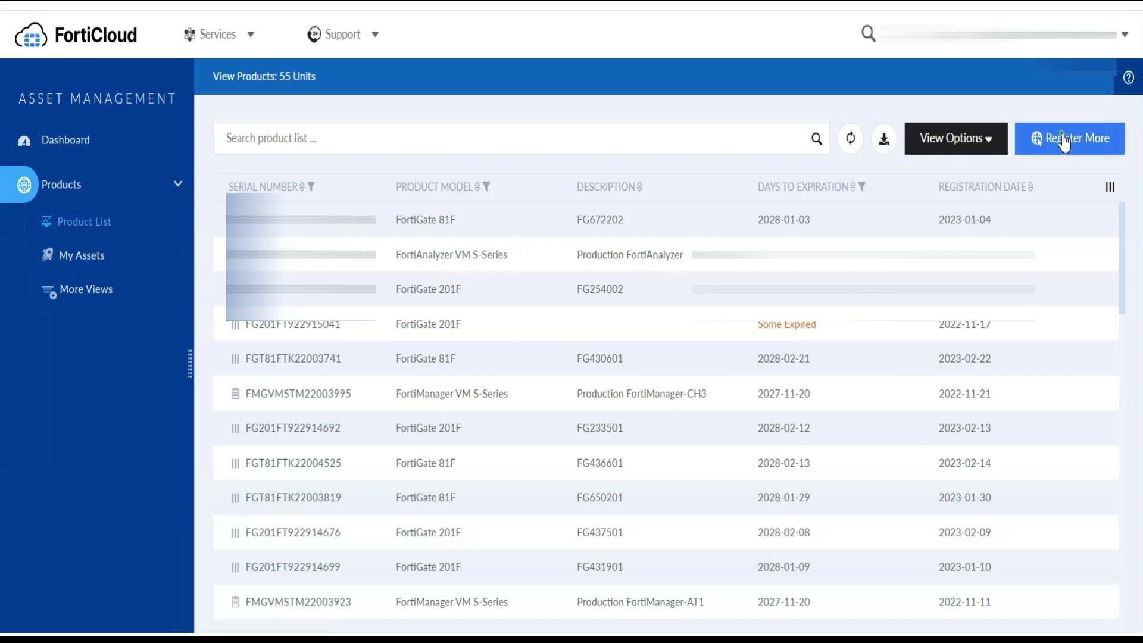
click(1064, 146)
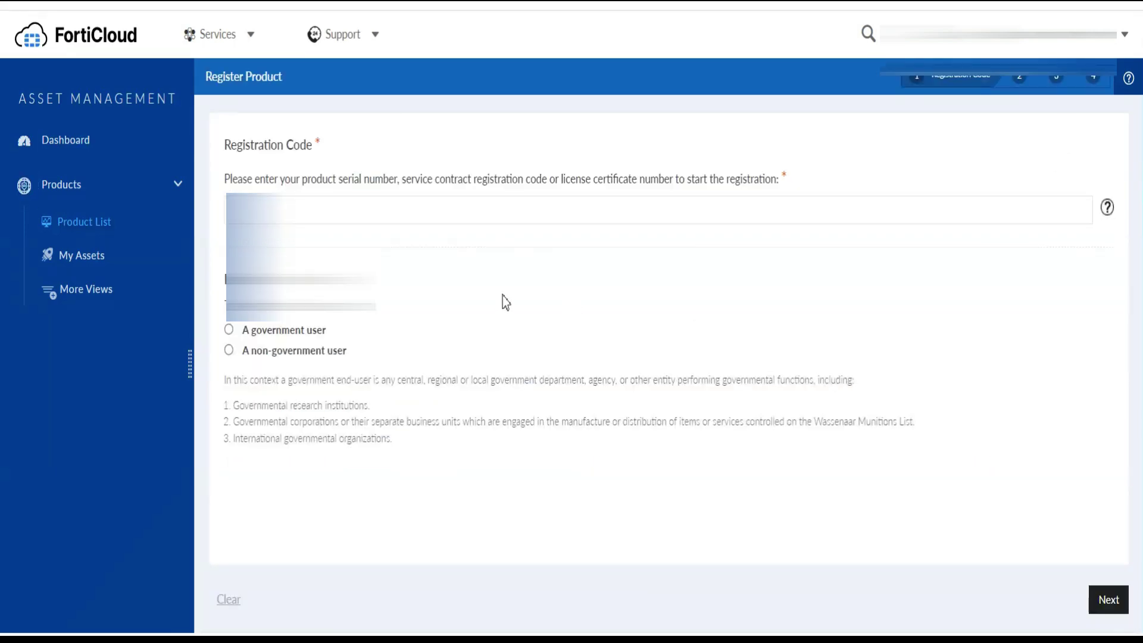
key(alt+Tab)
click(435, 308)
double_click(432, 309)
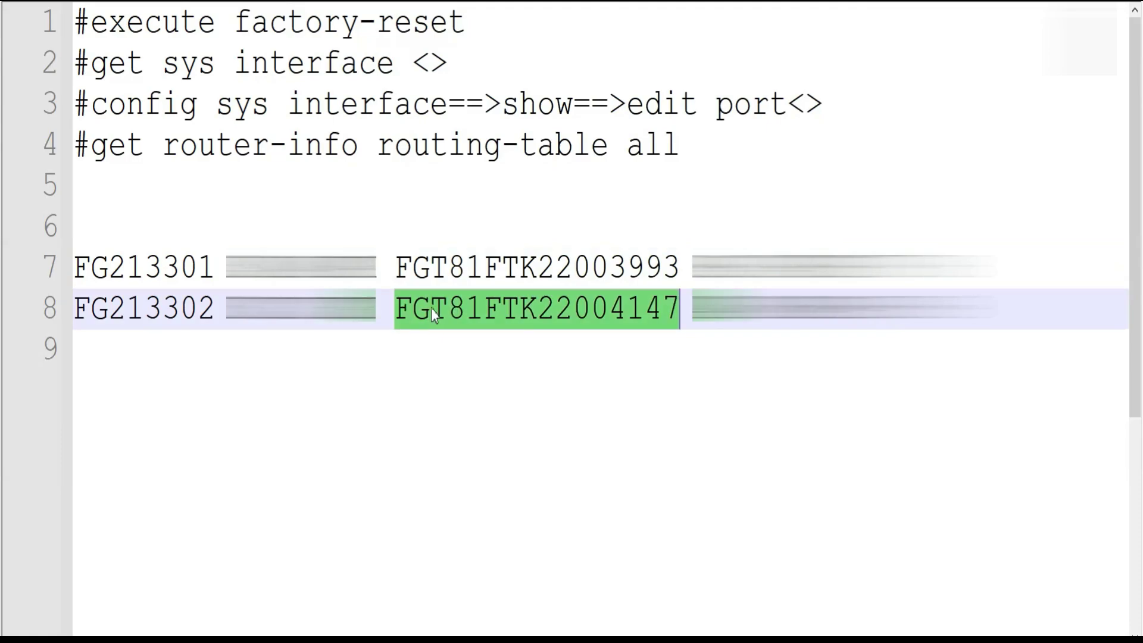
key(alt+Tab)
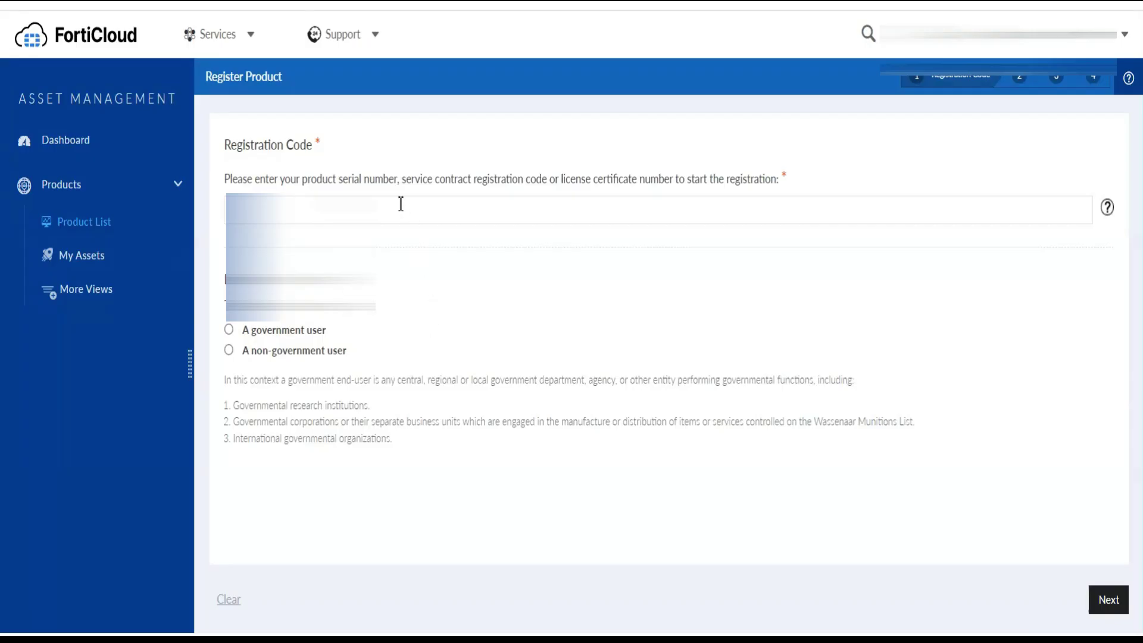
key(ctrl+v)
click(305, 357)
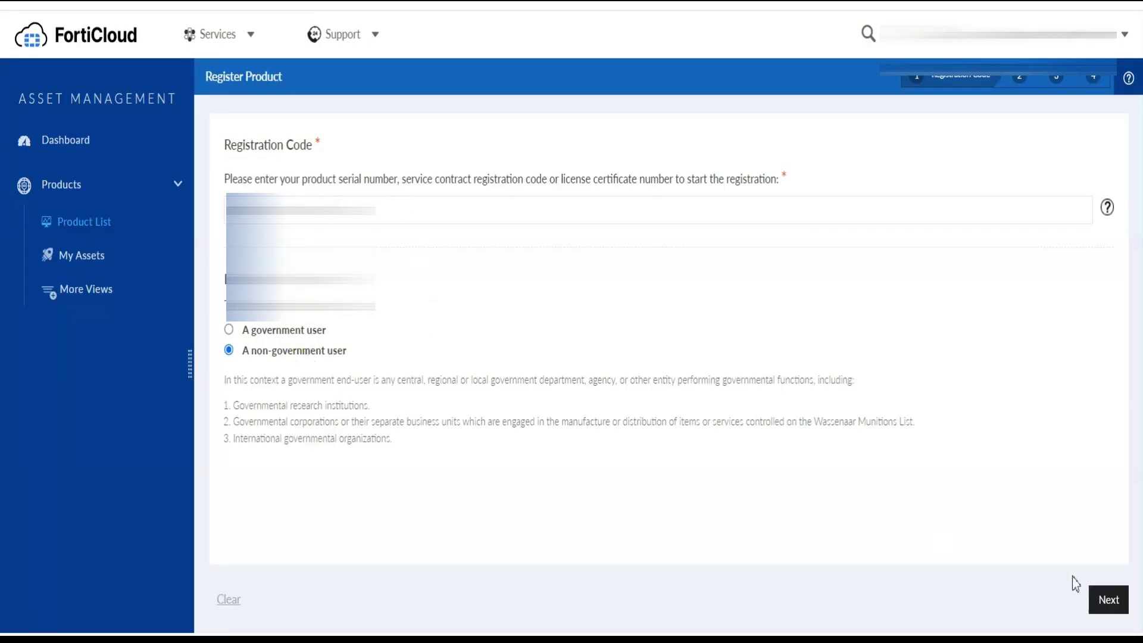
click(1099, 600)
Fill in the FortiCloud key from line 8 and set the description to FG213302
key(alt+Tab)
double_click(288, 324)
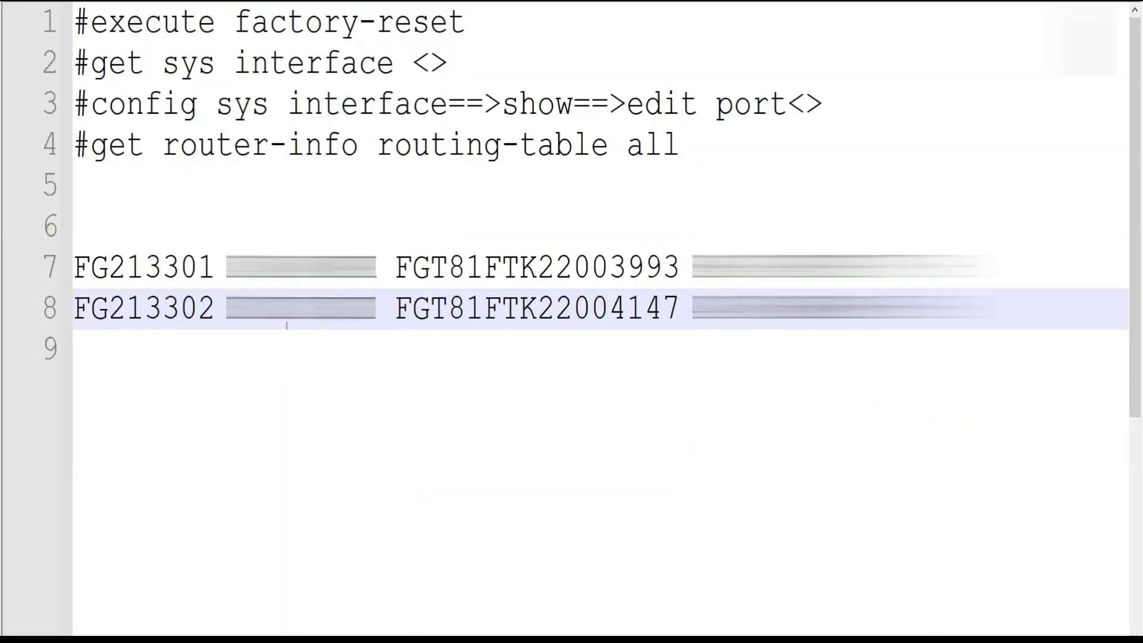
key(alt+Tab)
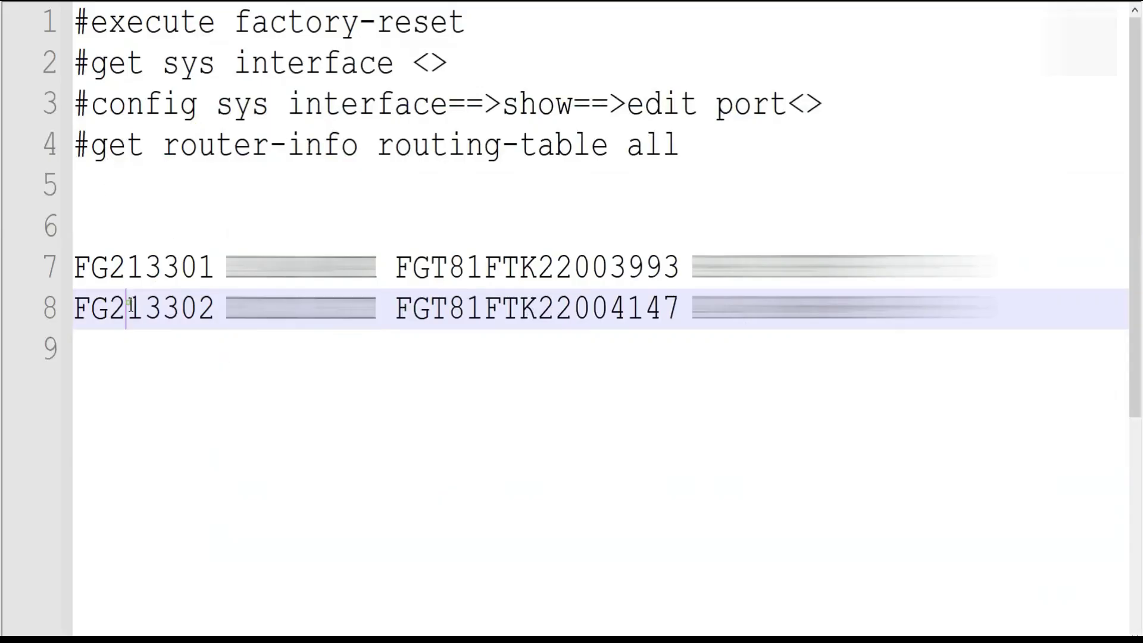
double_click(131, 310)
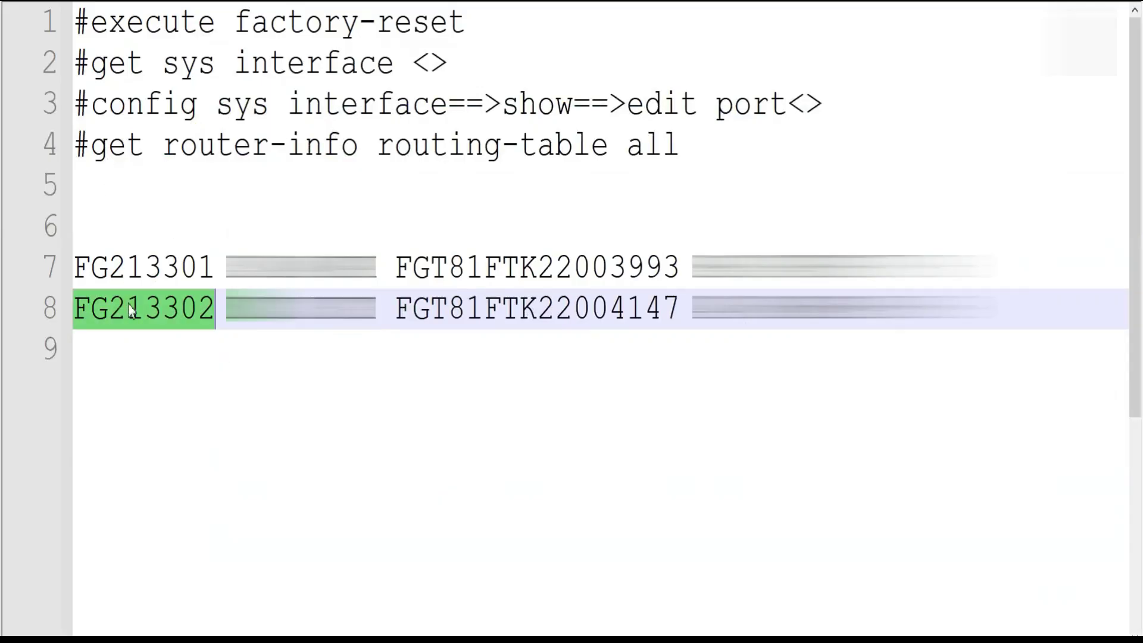
key(ctrl+c)
key(alt+Tab)
click(268, 332)
key(ctrl+v)
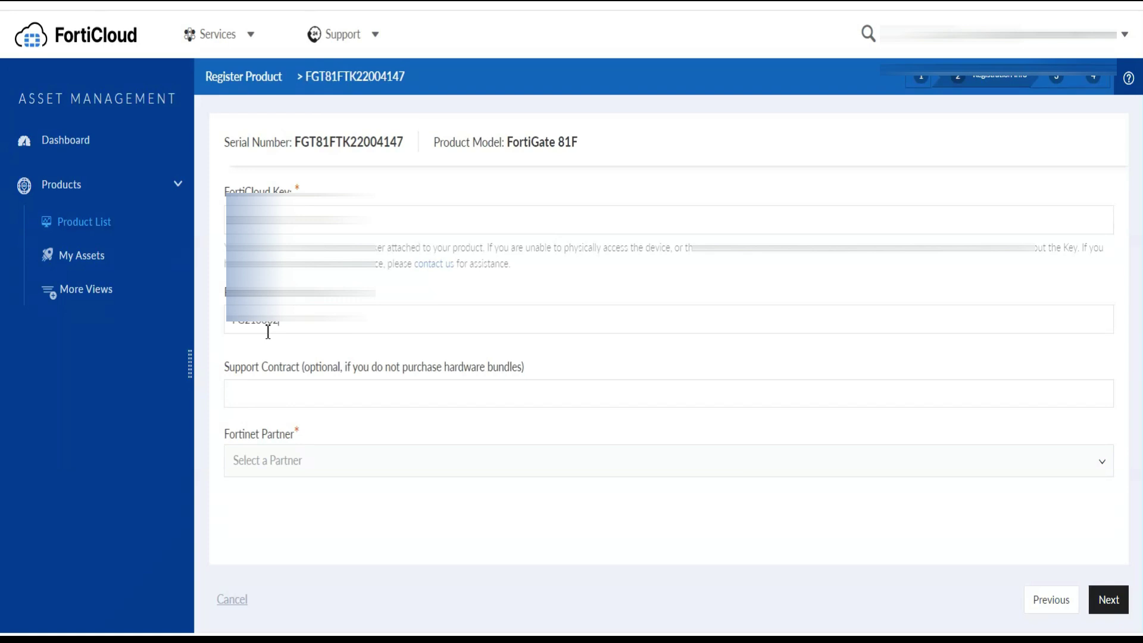
Pick partner HCL America Inc., accept the support terms, confirm, and click Done
click(290, 460)
text(hcl)
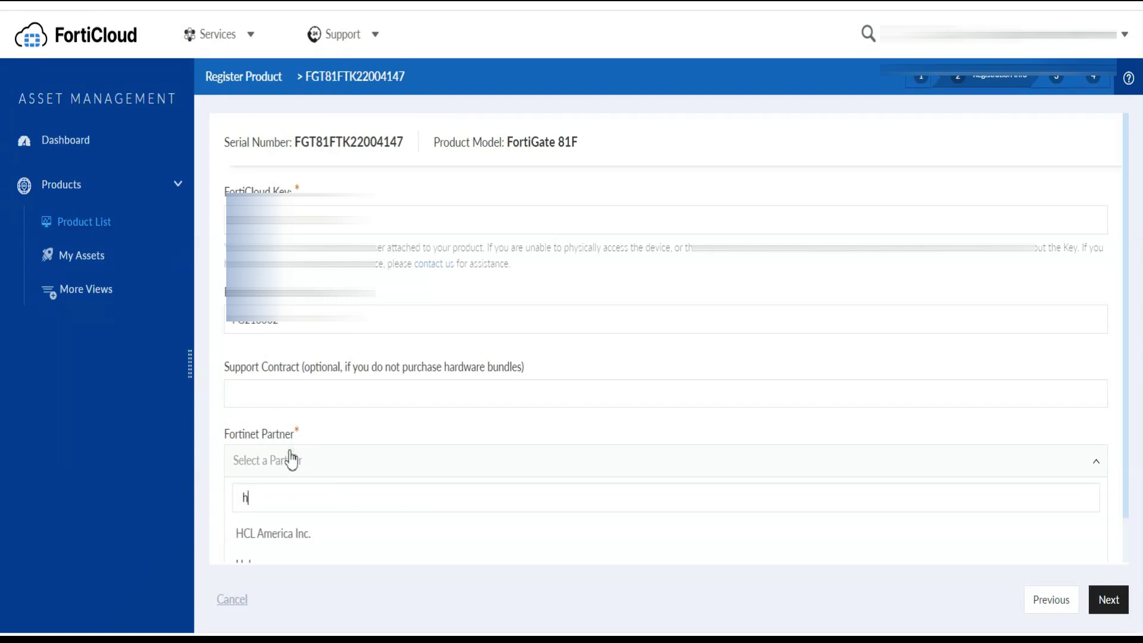
scroll(290, 461, down, 1)
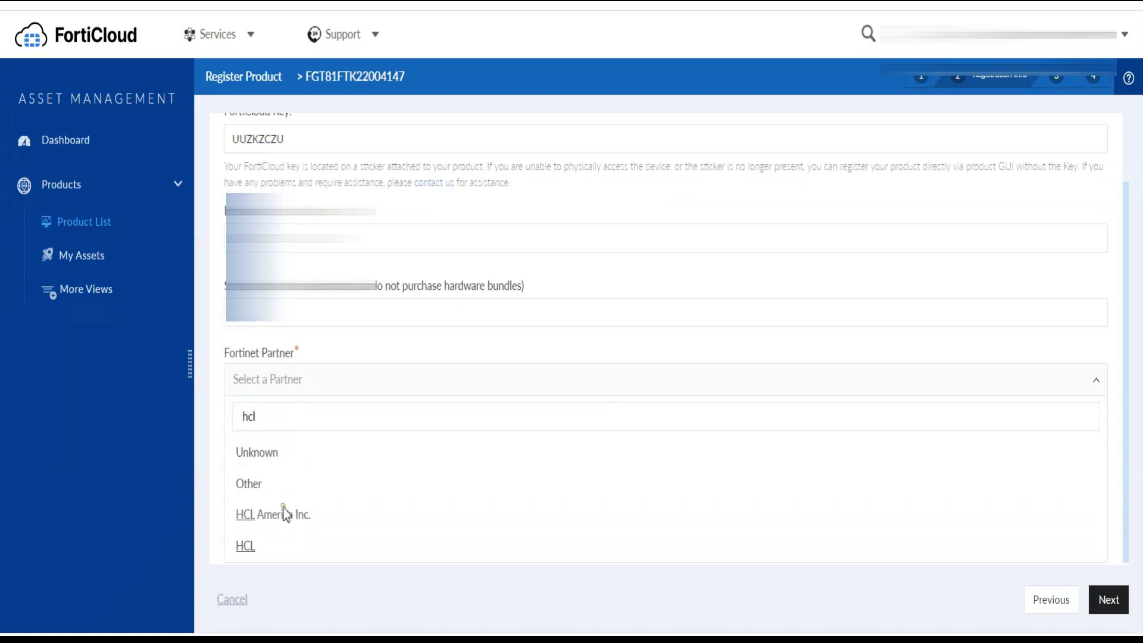
click(284, 512)
click(1094, 600)
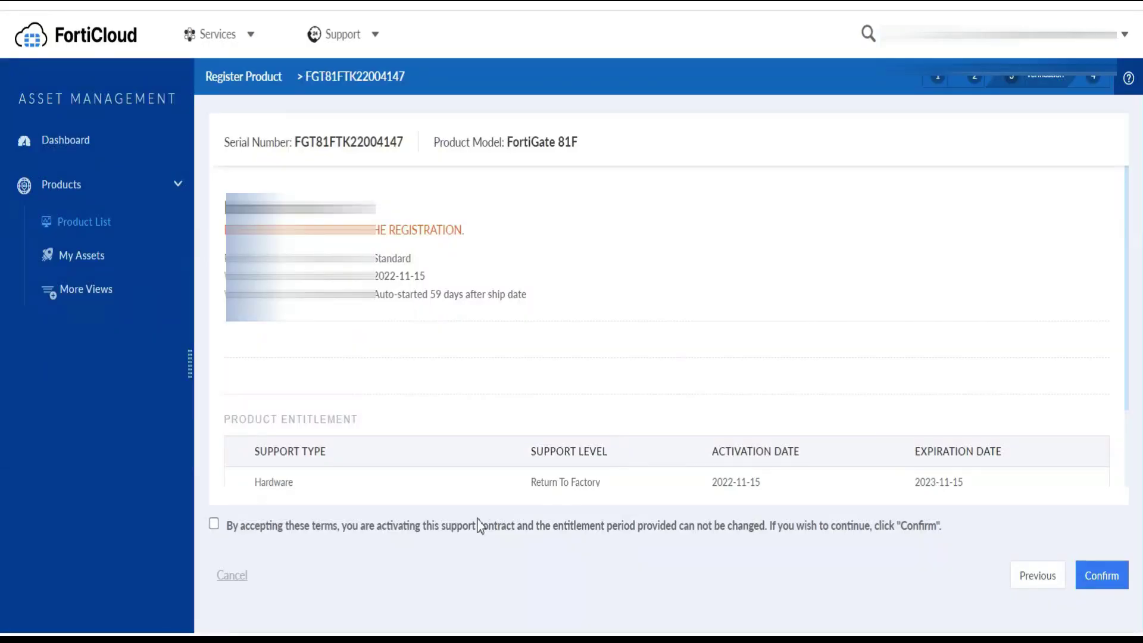
click(214, 524)
click(1103, 575)
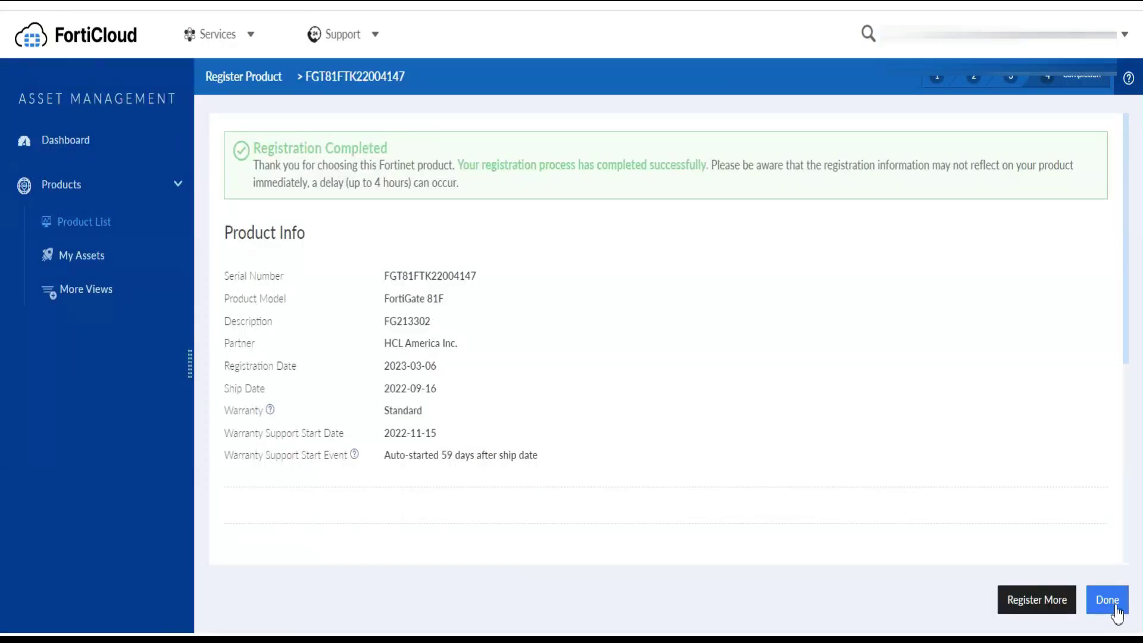
click(1108, 600)
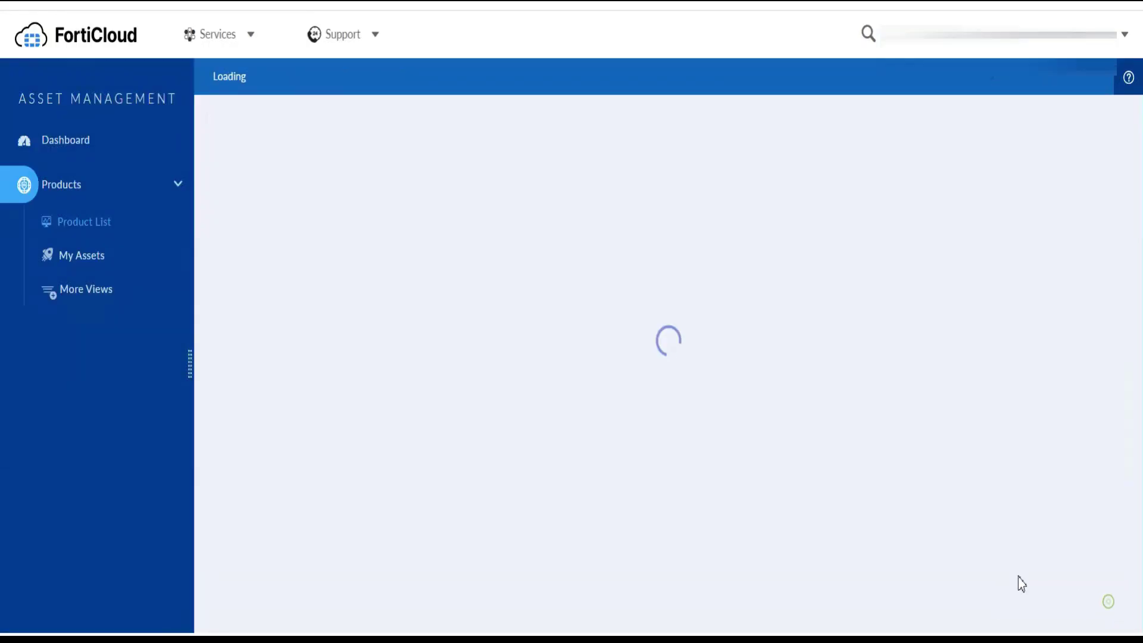
Copy the contract code after FG213301 on line 7 and open a new Register Product form
key(alt+Tab)
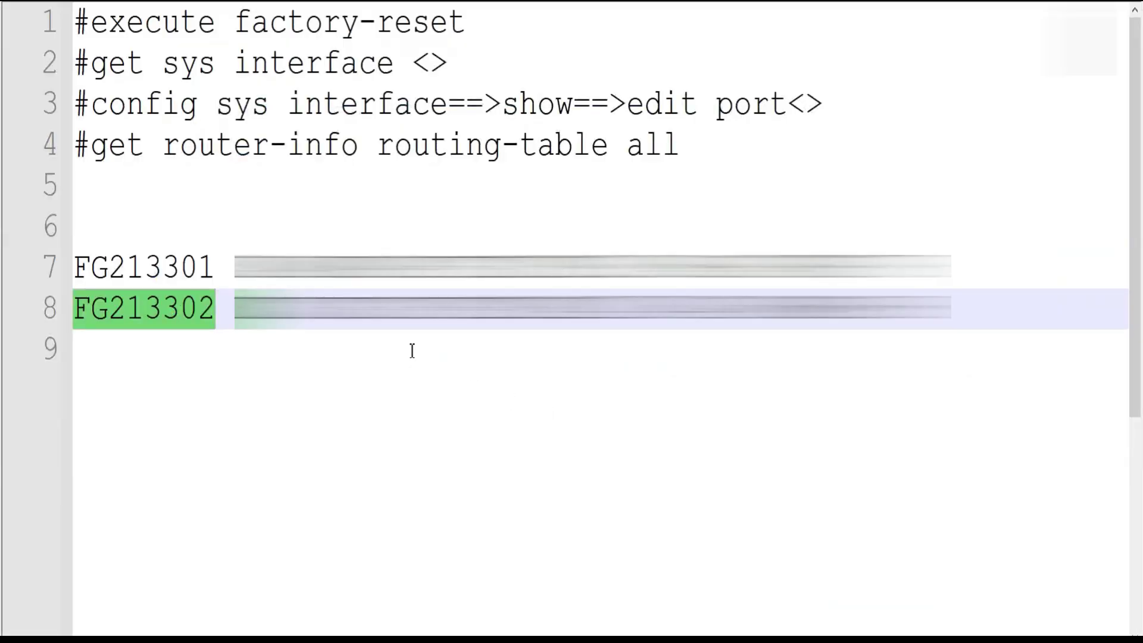
key(alt+Tab)
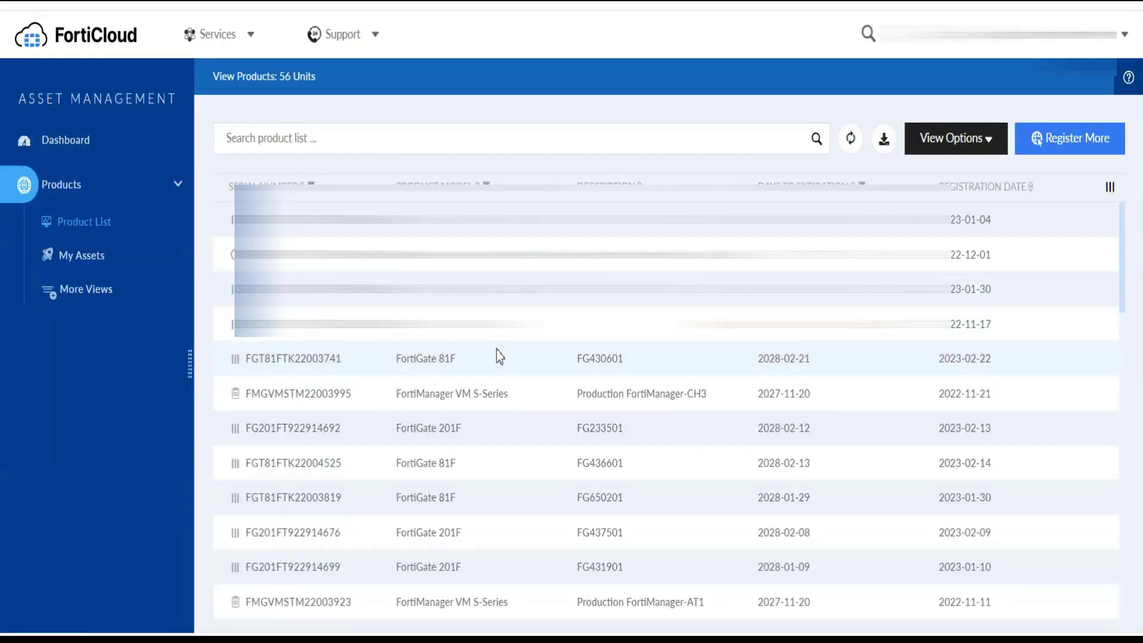
key(alt+Tab)
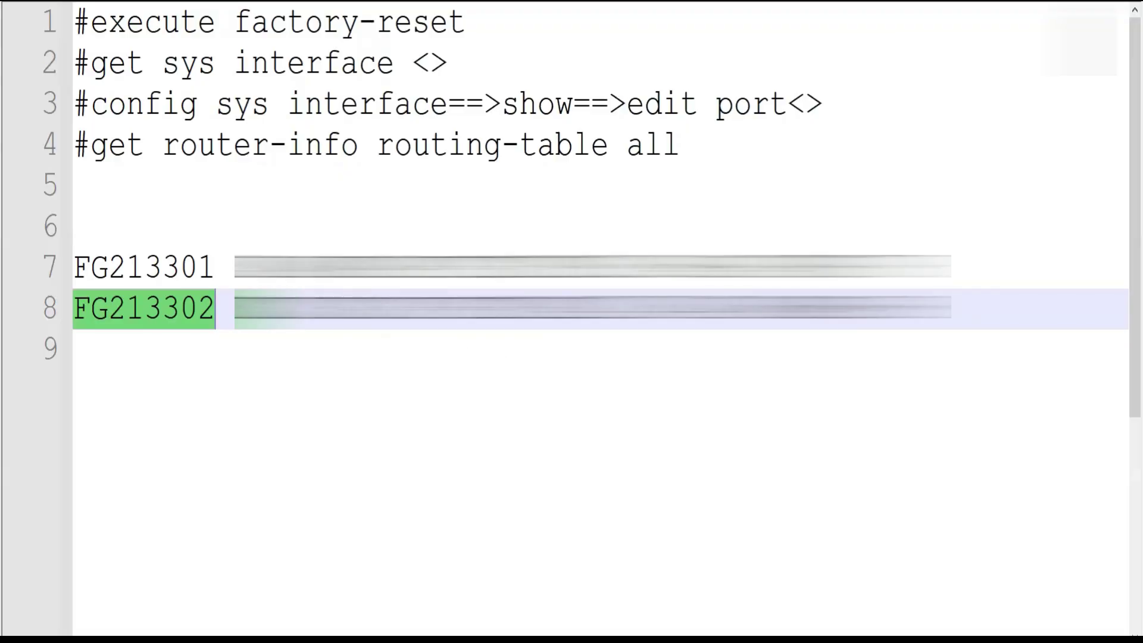
click(215, 268)
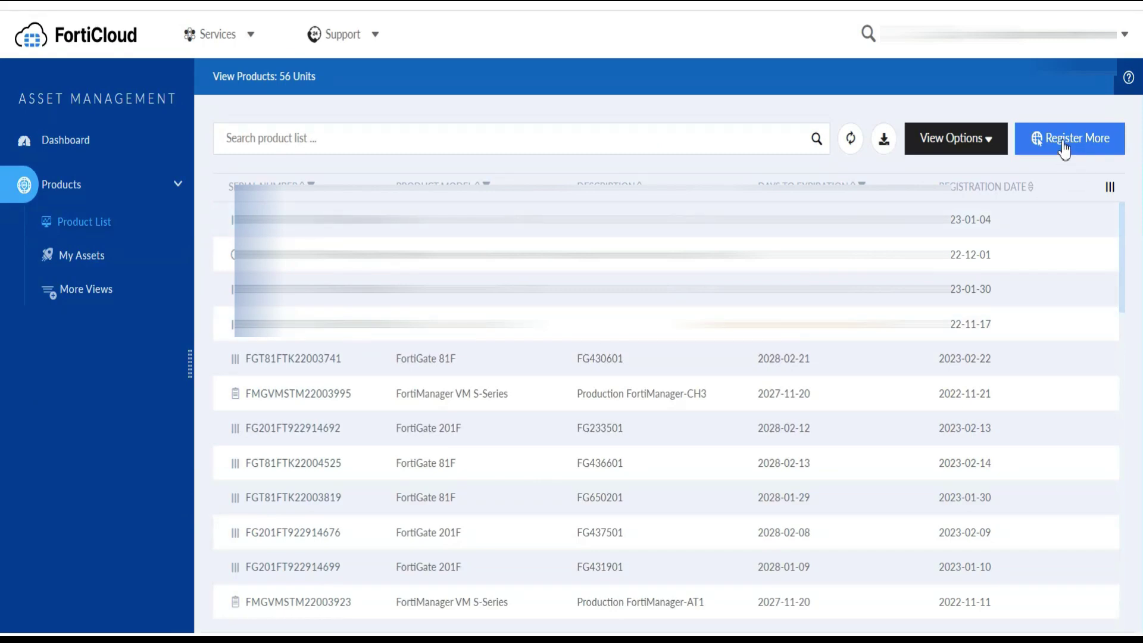
click(1063, 145)
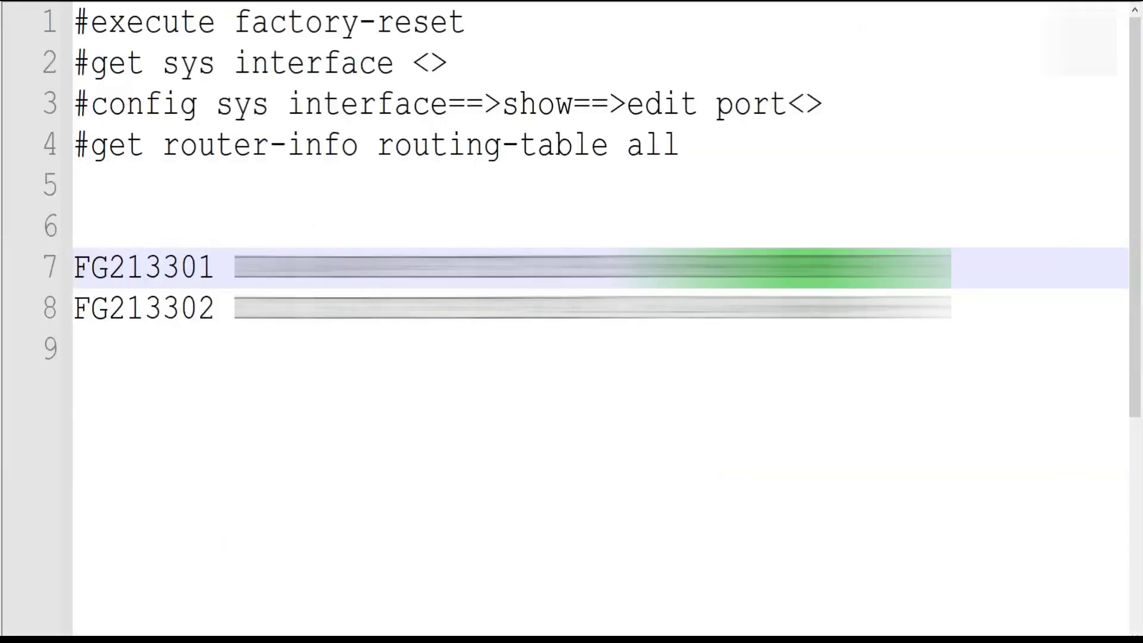
Paste the contract code as the registration code, choose non-government user, and click Next
key(alt+Tab)
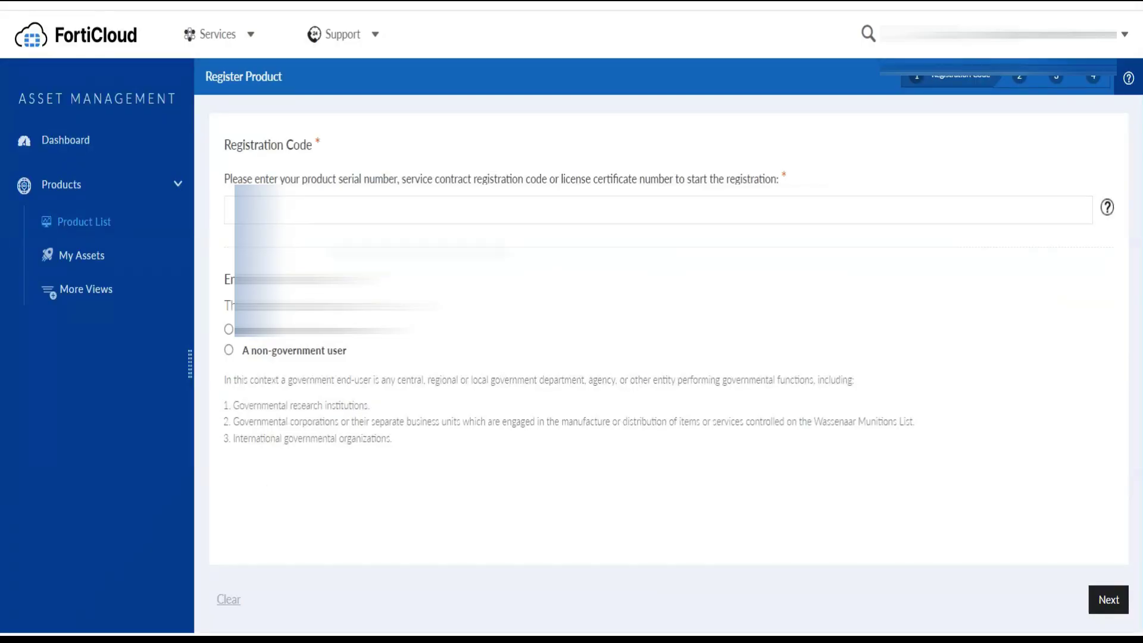
key(ctrl+v)
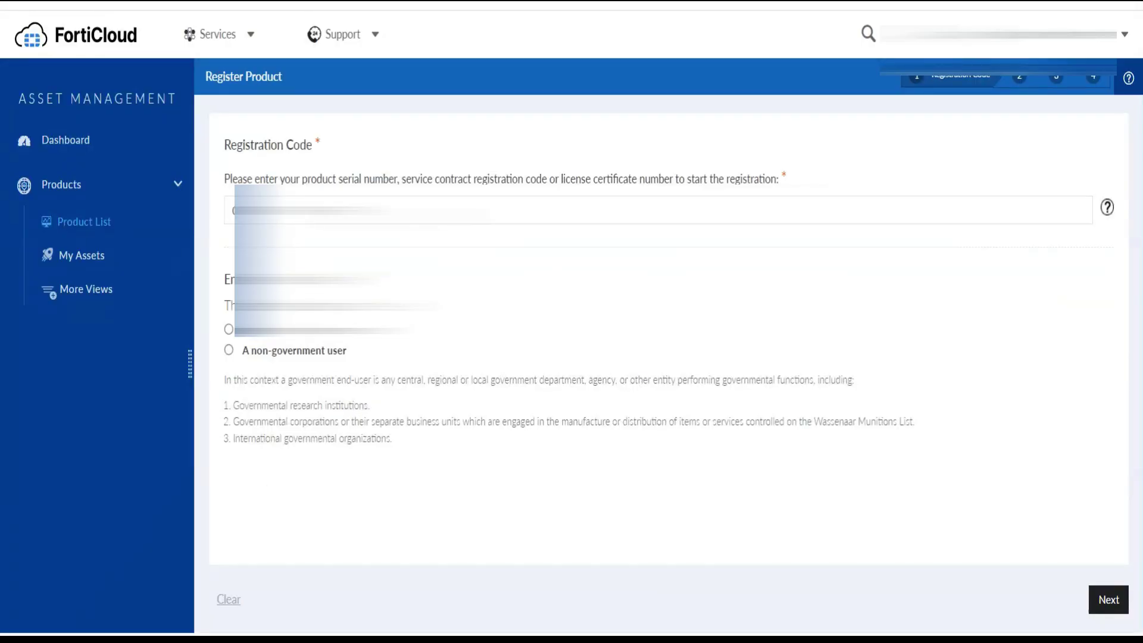
click(292, 351)
click(1107, 599)
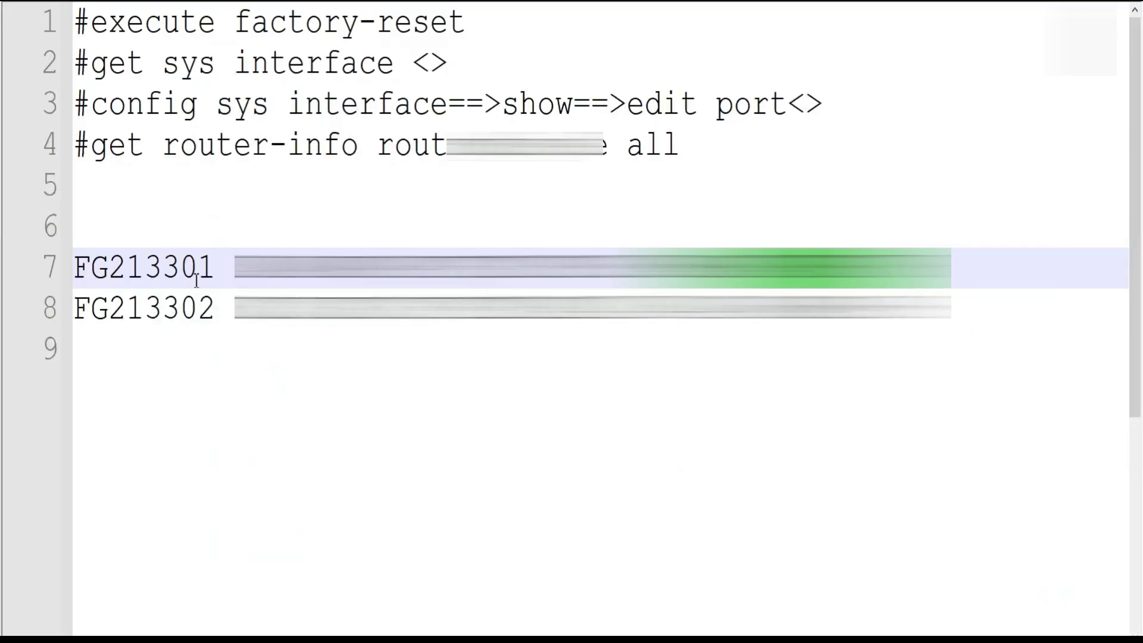
Find FG213301 on the page and select unit FGT81FTK22003993 for the contract
double_click(163, 269)
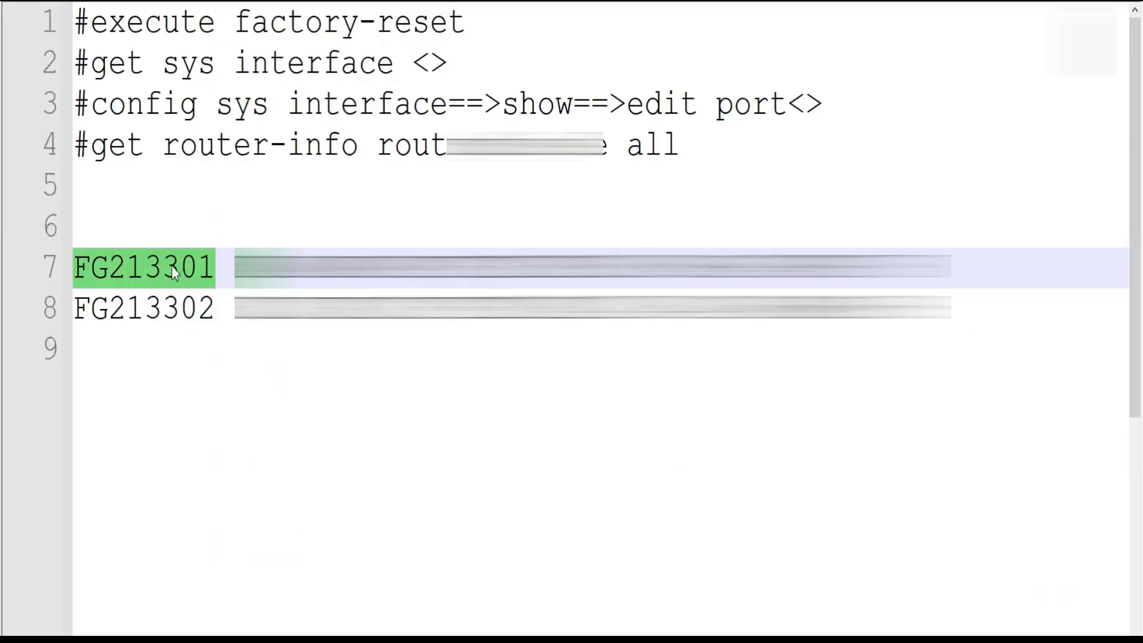
key(alt+Tab)
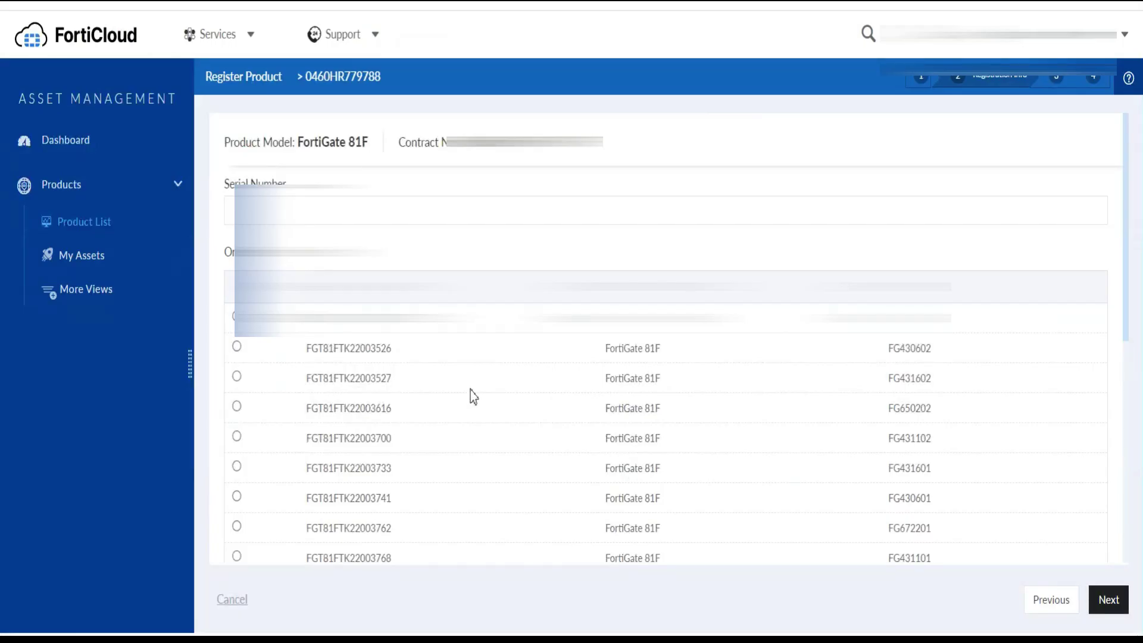
key(ctrl+f)
key(ctrl+v)
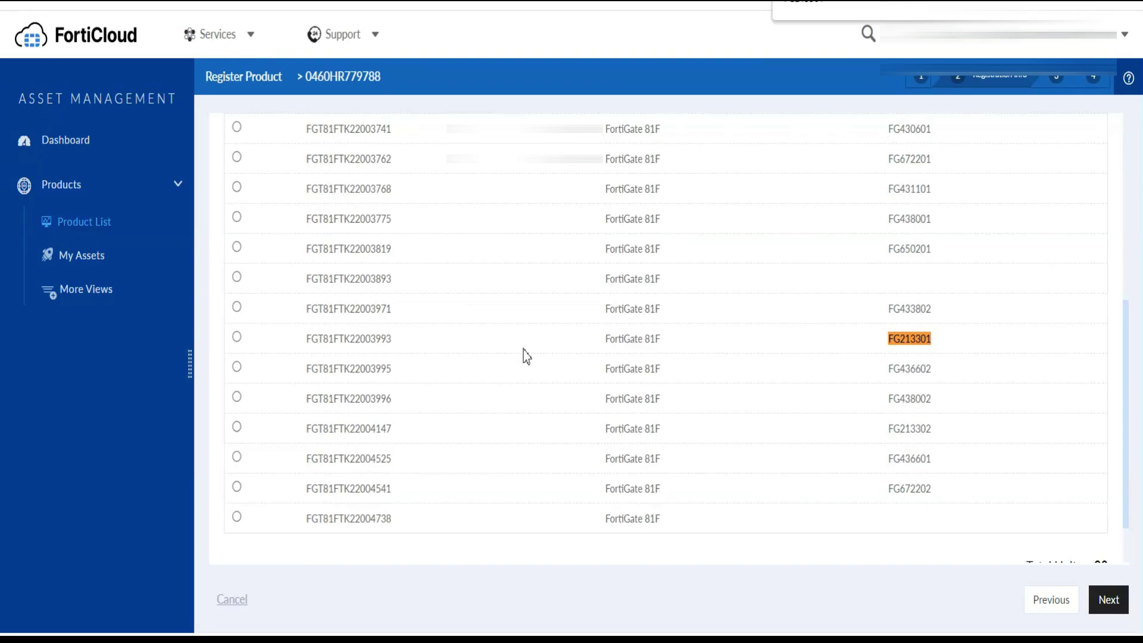
key(alt+Tab)
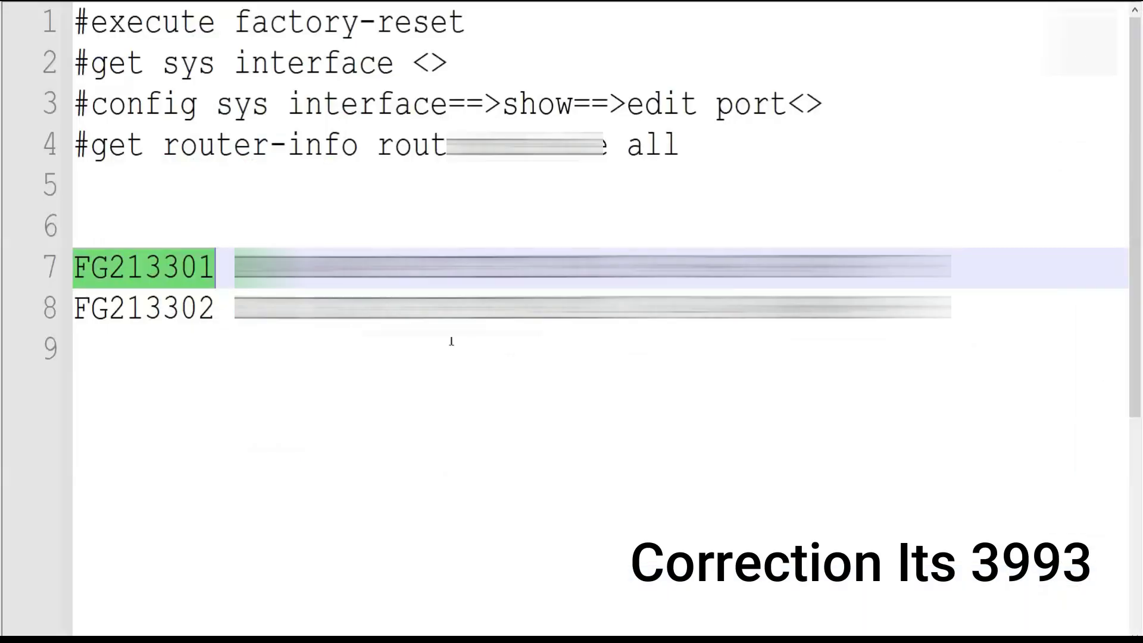
key(alt+Tab)
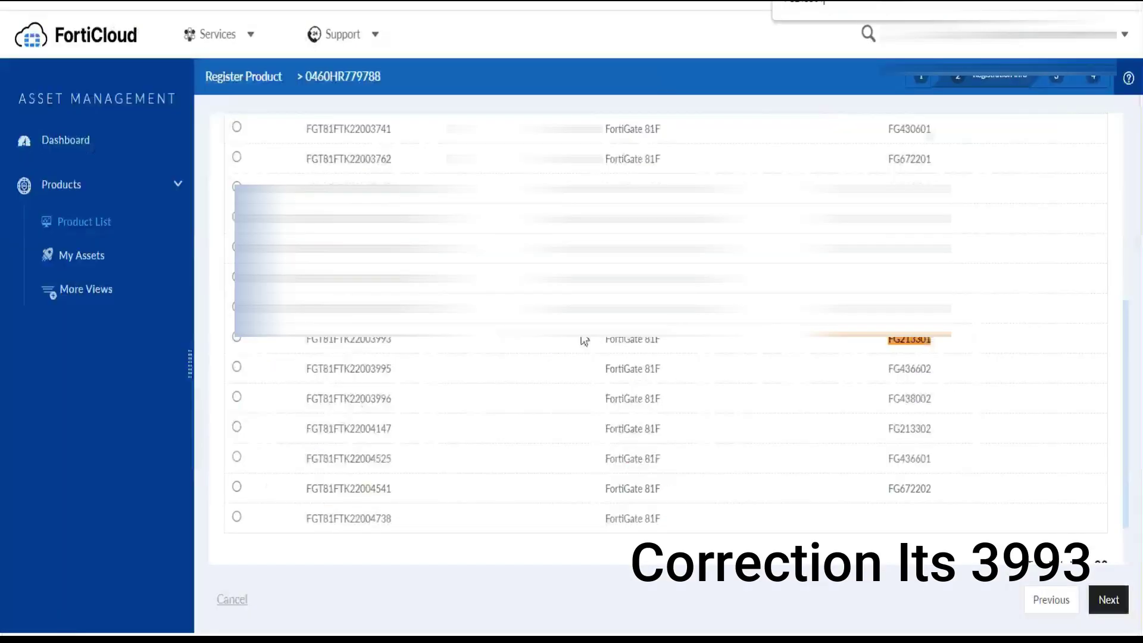
click(236, 337)
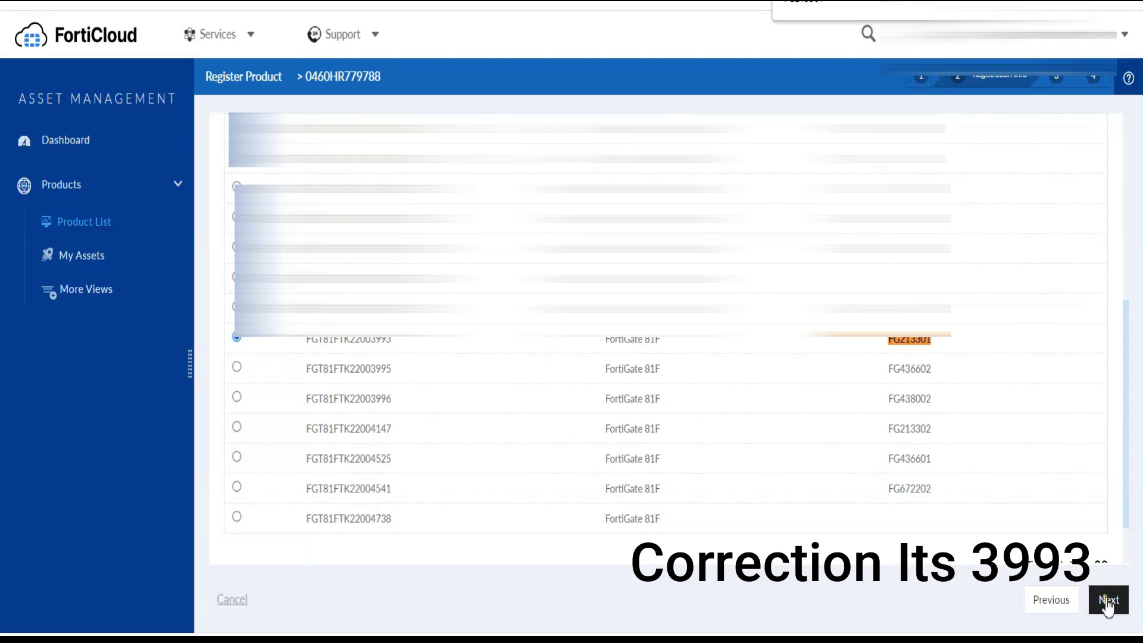
Review the Premium entitlement from 2023-03-06 to 2028-03-04 and accept the activation terms
click(1107, 602)
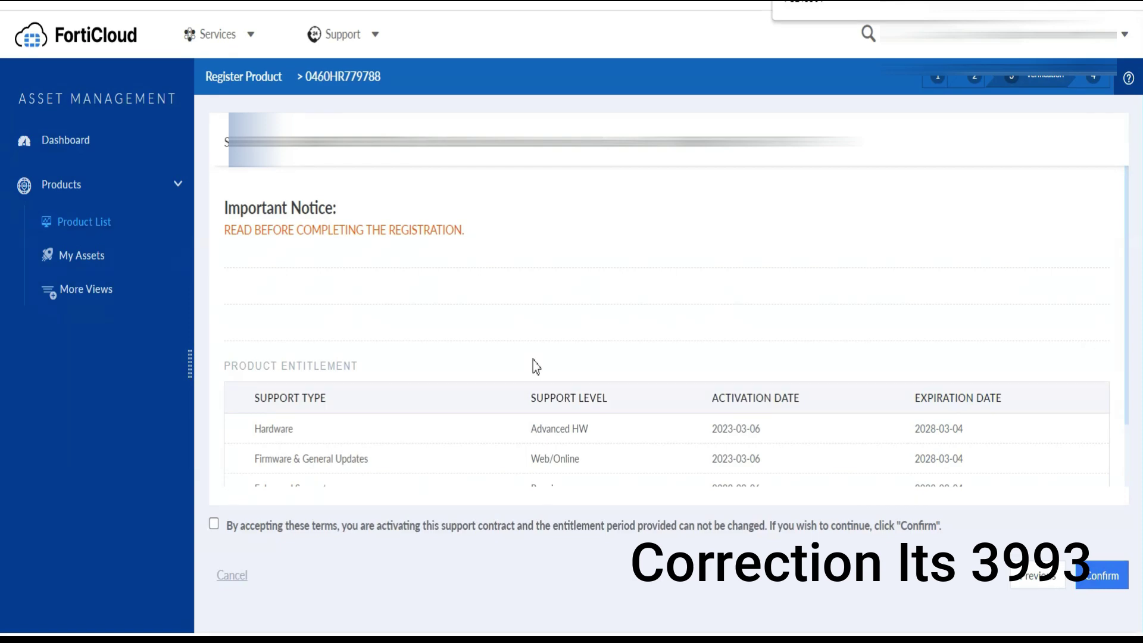
scroll(533, 360, down, 2)
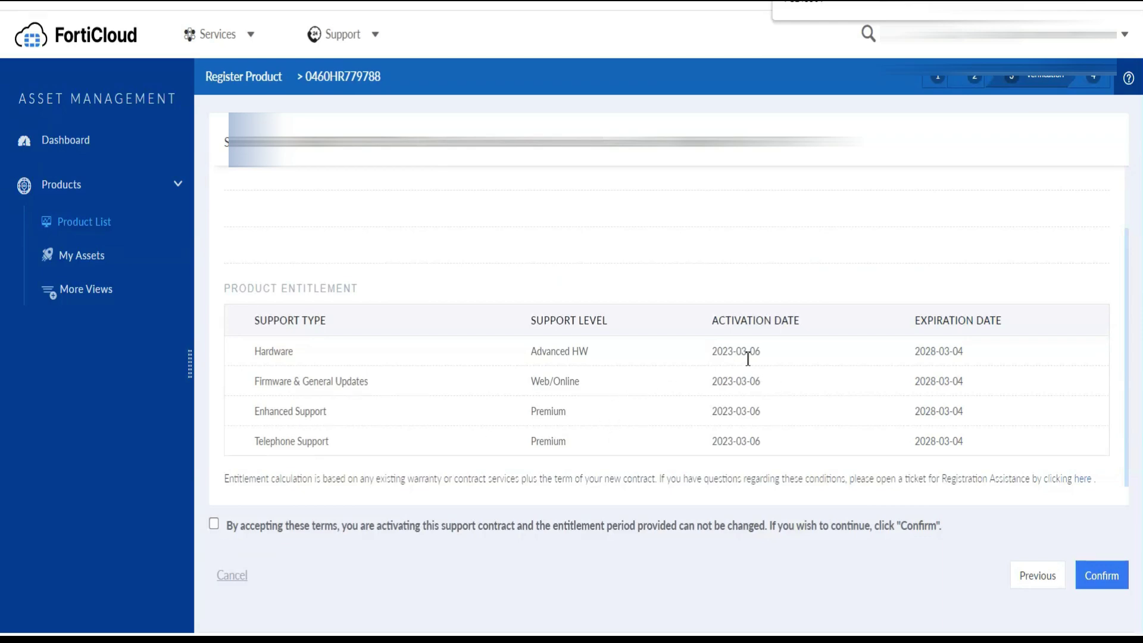
drag(762, 356, 716, 356)
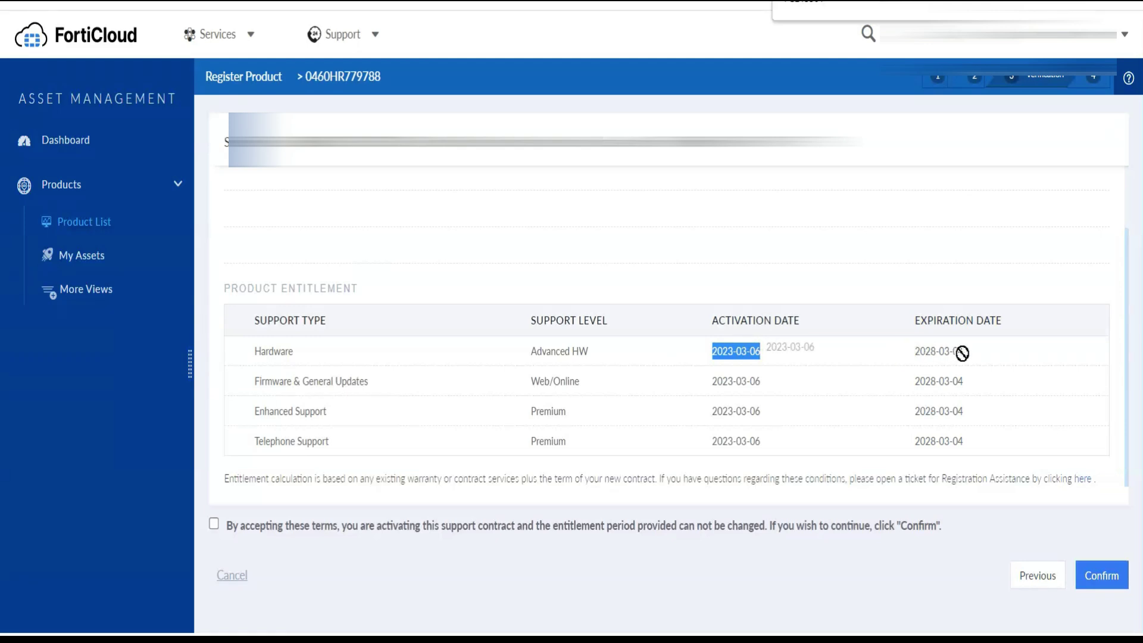
click(215, 524)
click(1094, 575)
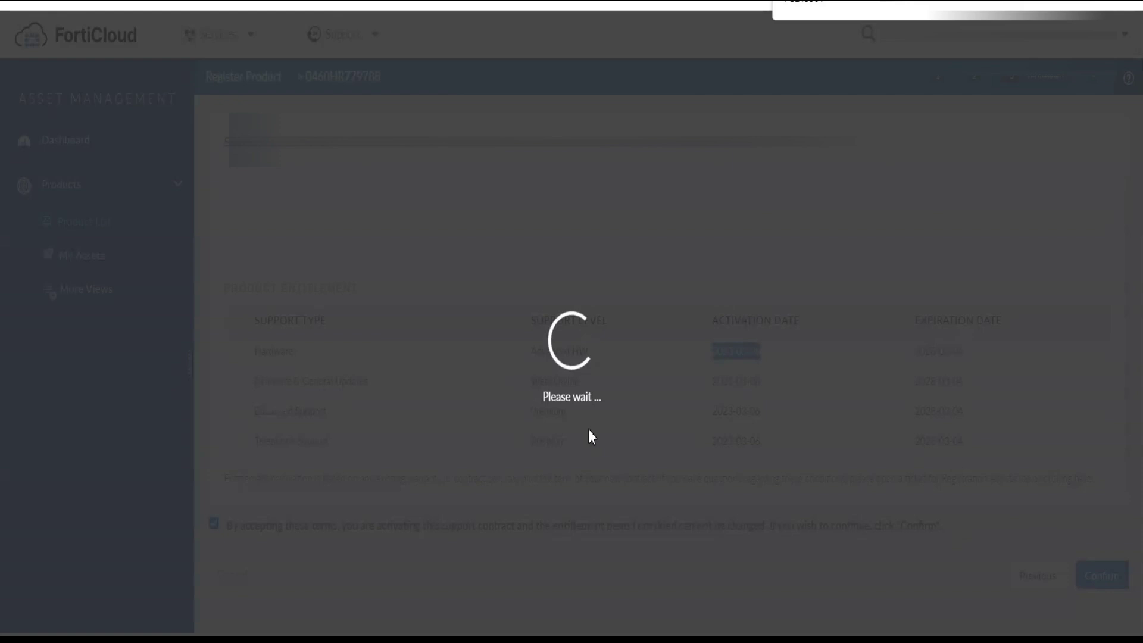
scroll(590, 430, down, 5)
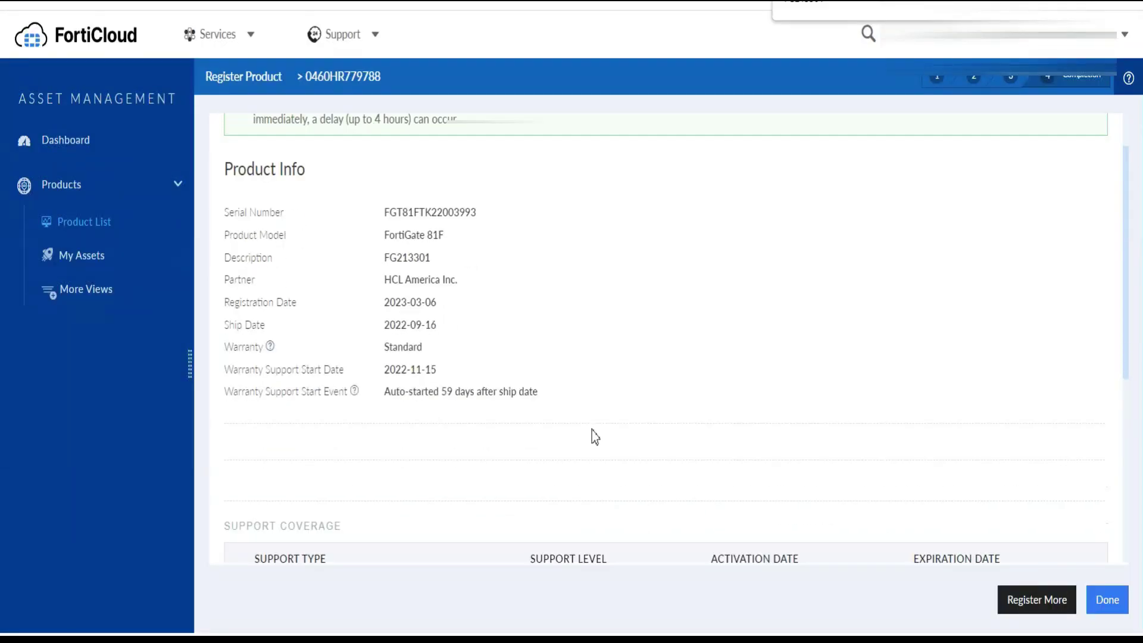
scroll(704, 475, up, 5)
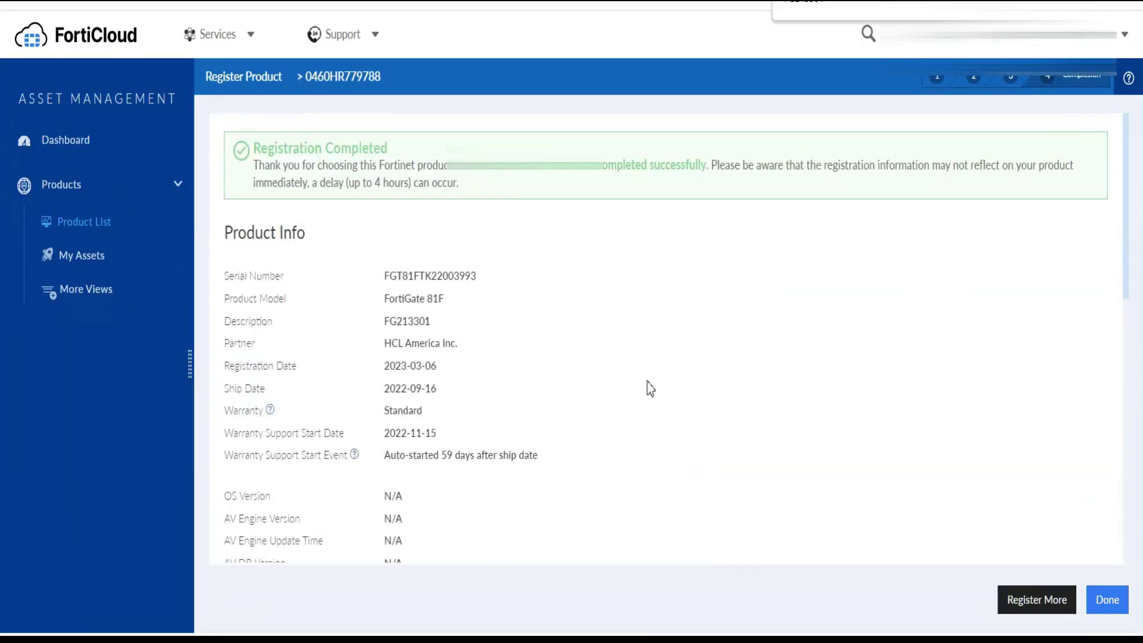
scroll(648, 389, down, 10)
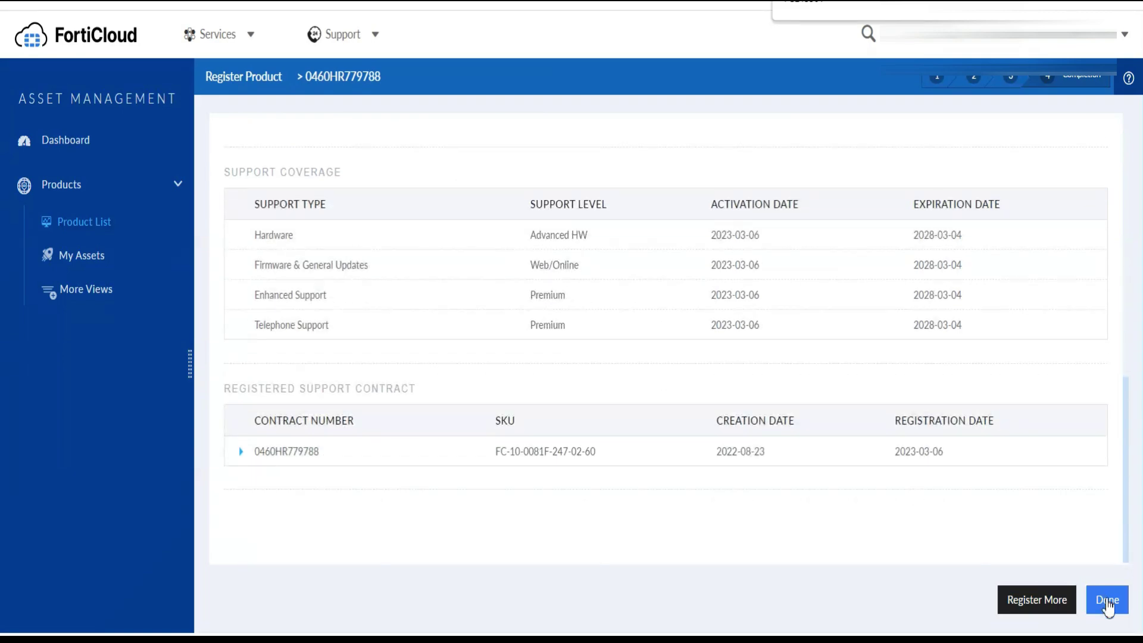
click(1108, 602)
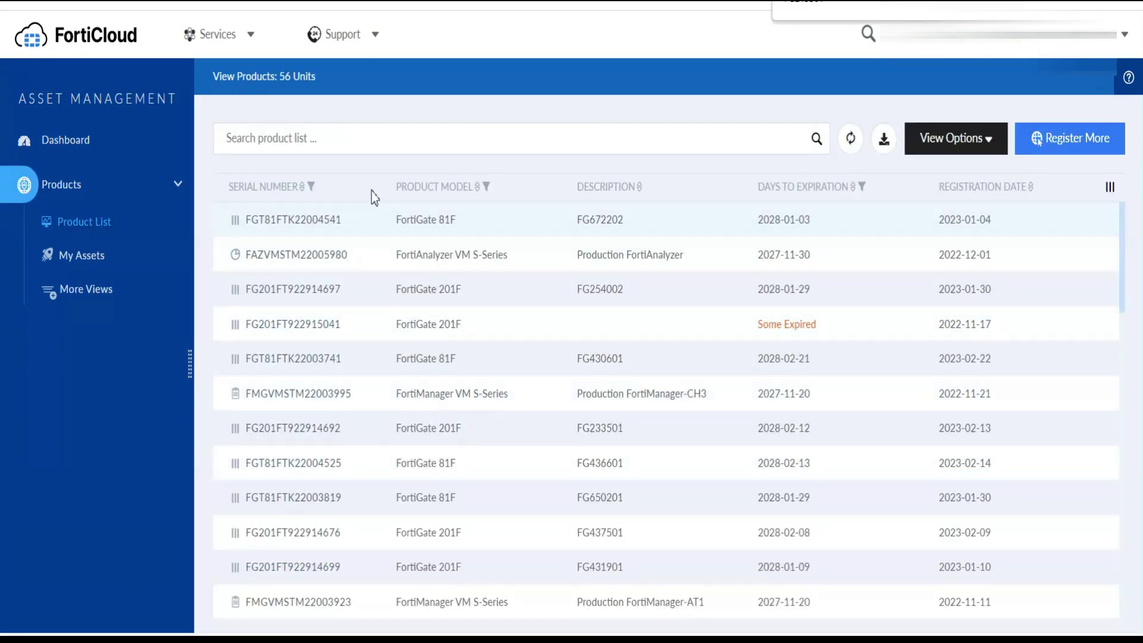
click(345, 137)
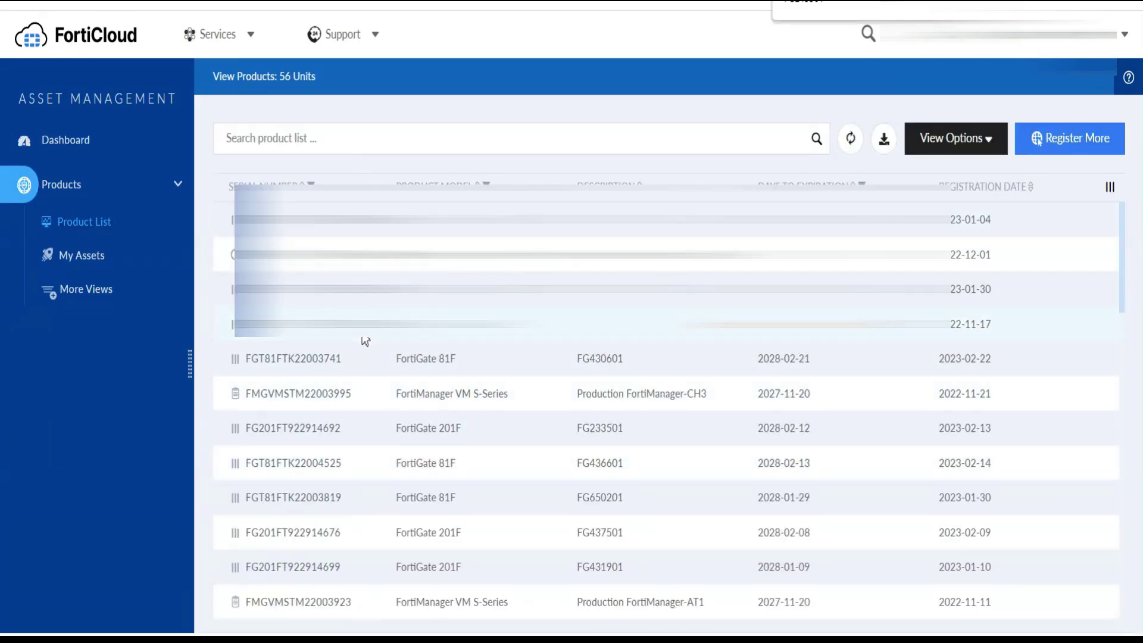
Register another product with the second contract's code copied from the notes, as a non-government user
key(alt+Tab)
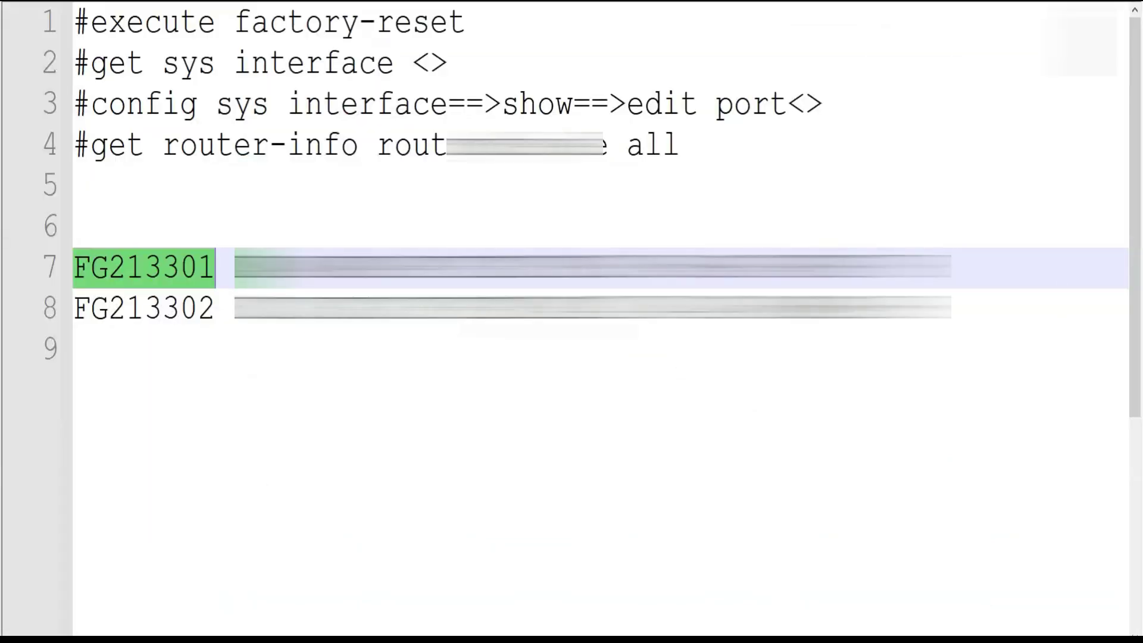
key(Down)
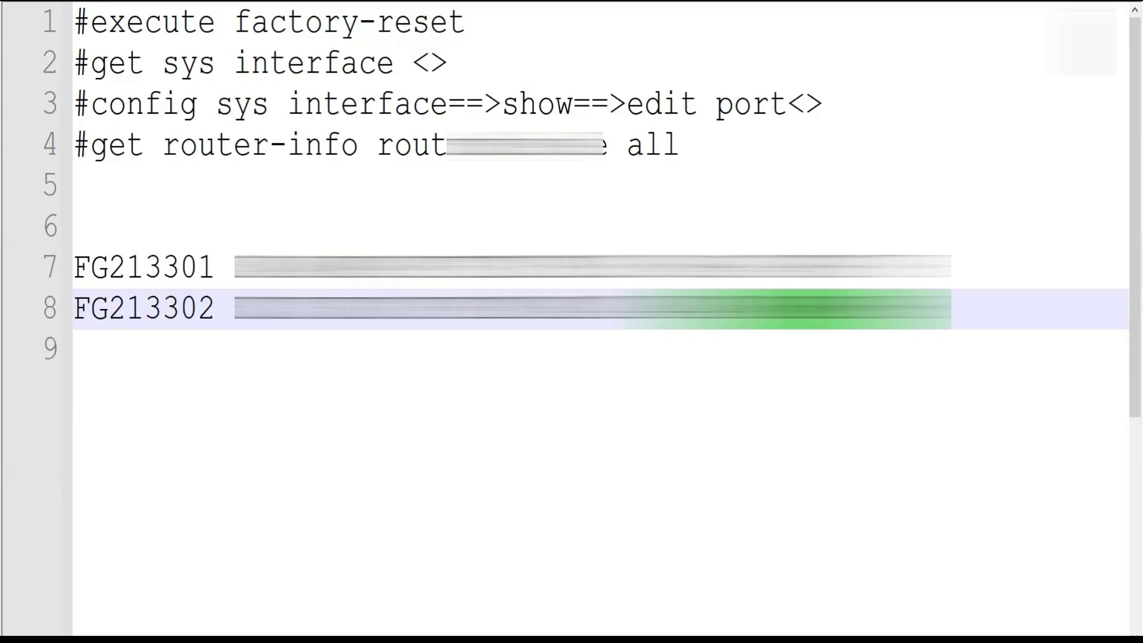
key(alt+Tab)
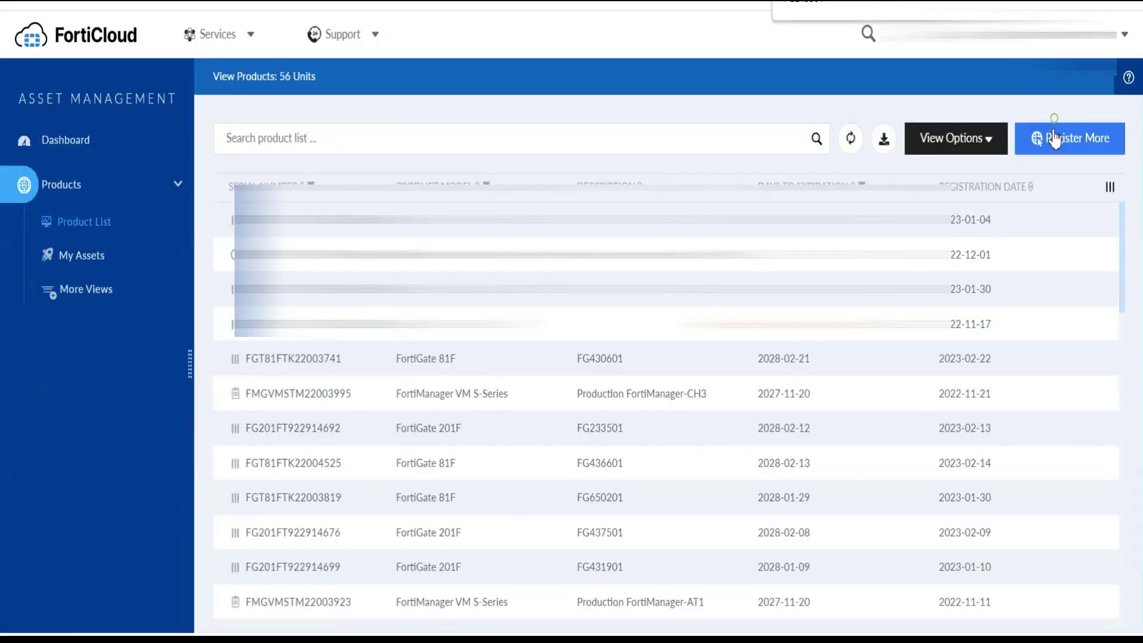
click(1055, 134)
key(ctrl+v)
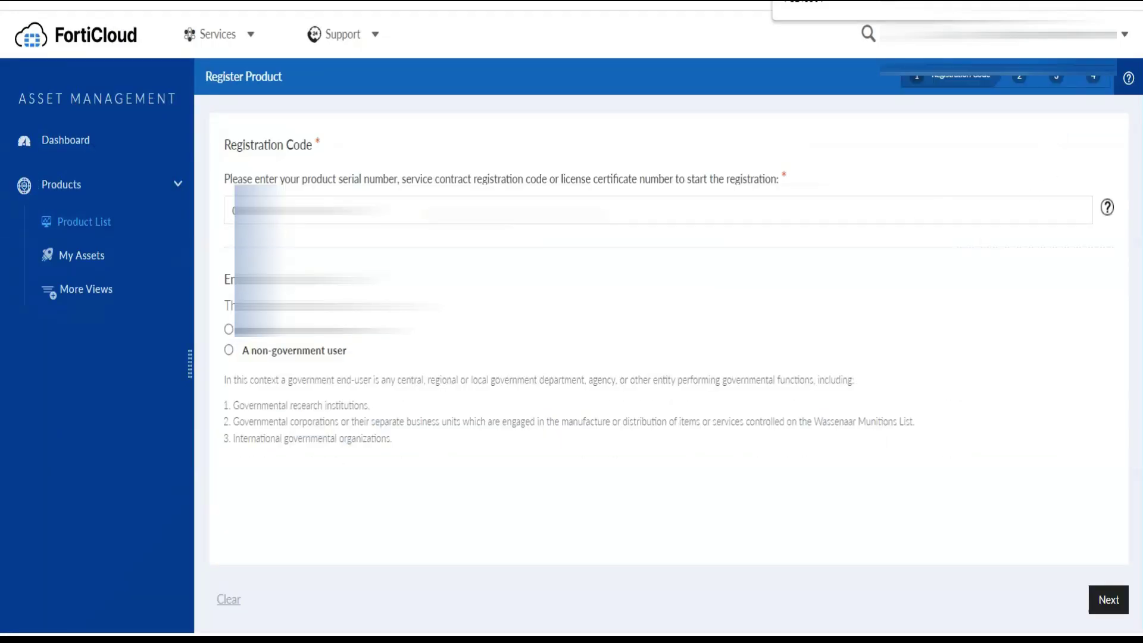
click(325, 352)
click(1092, 598)
key(alt+Tab)
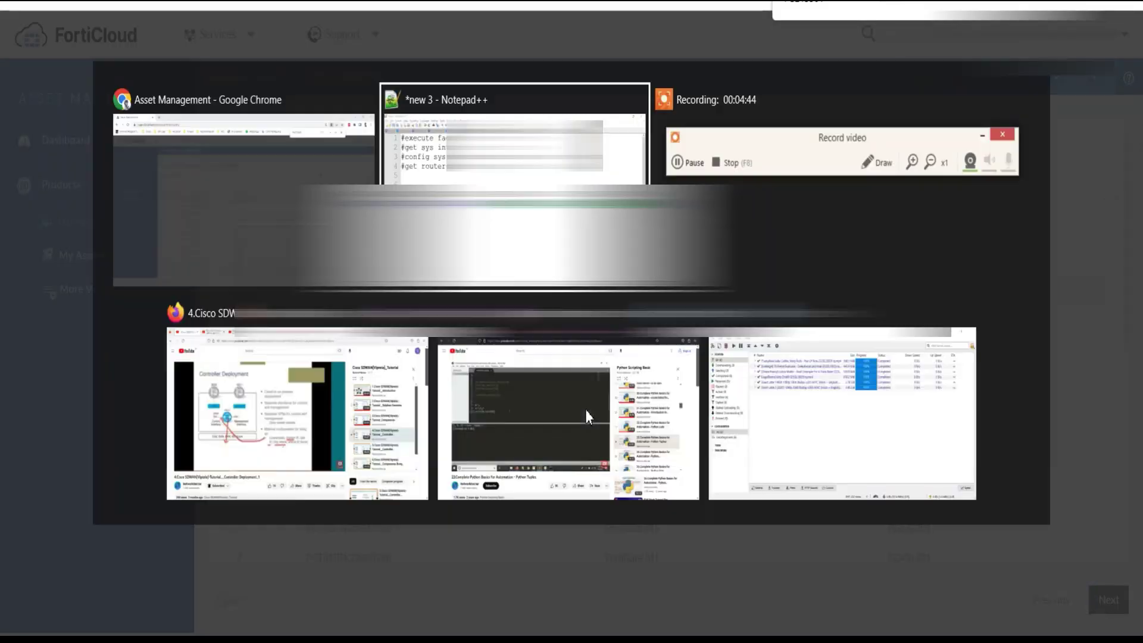
double_click(138, 309)
key(ctrl+c)
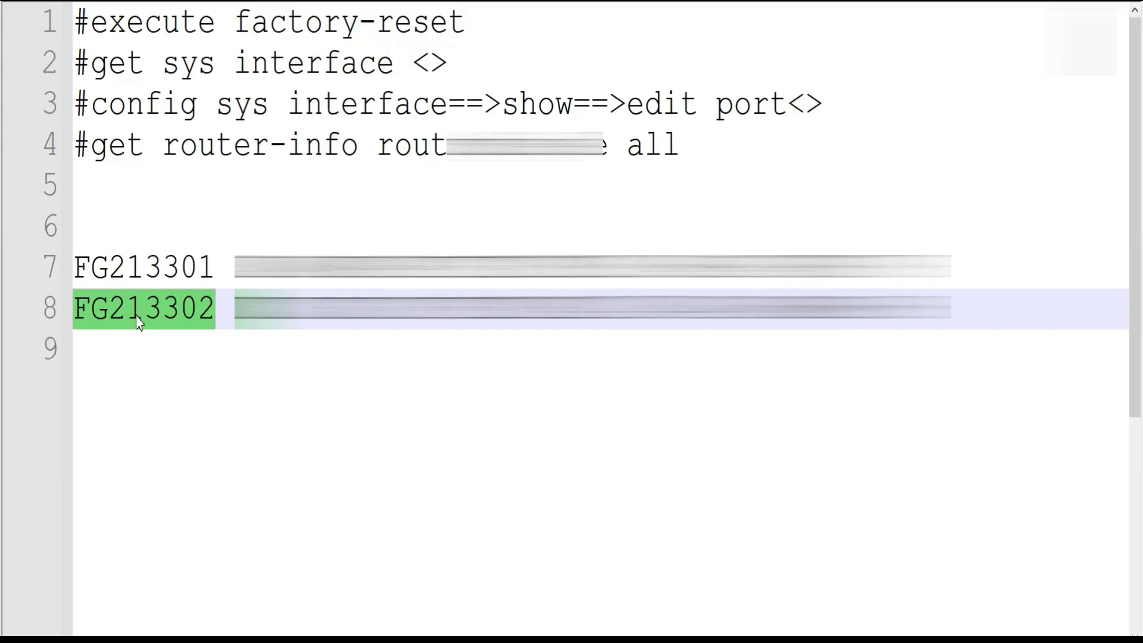
key(alt+Tab)
key(ctrl+v)
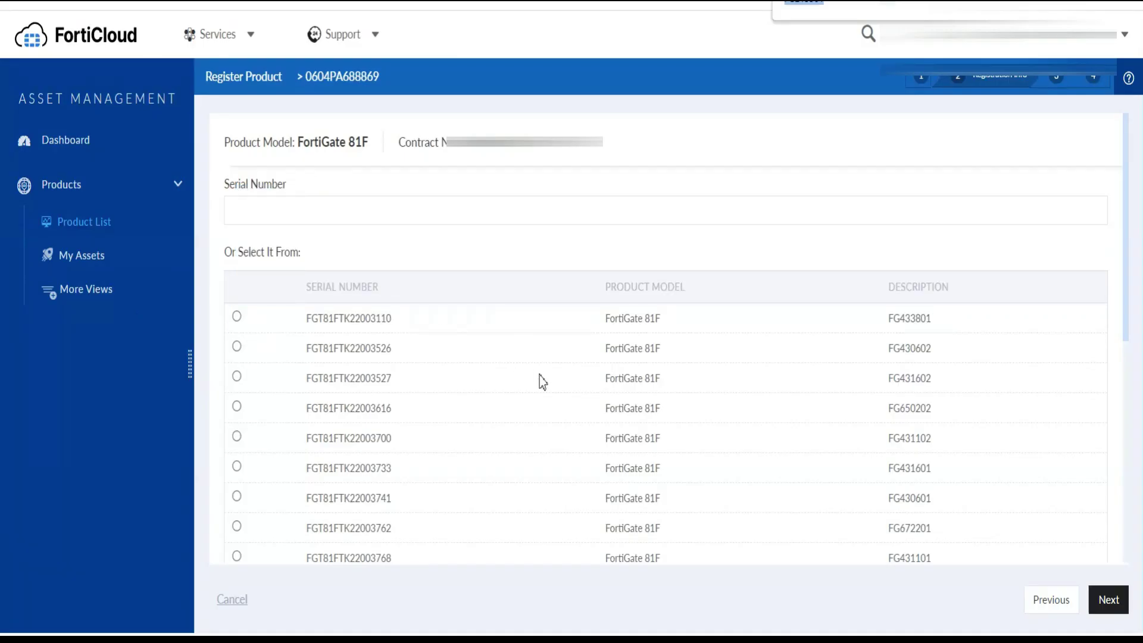
key(alt+Tab)
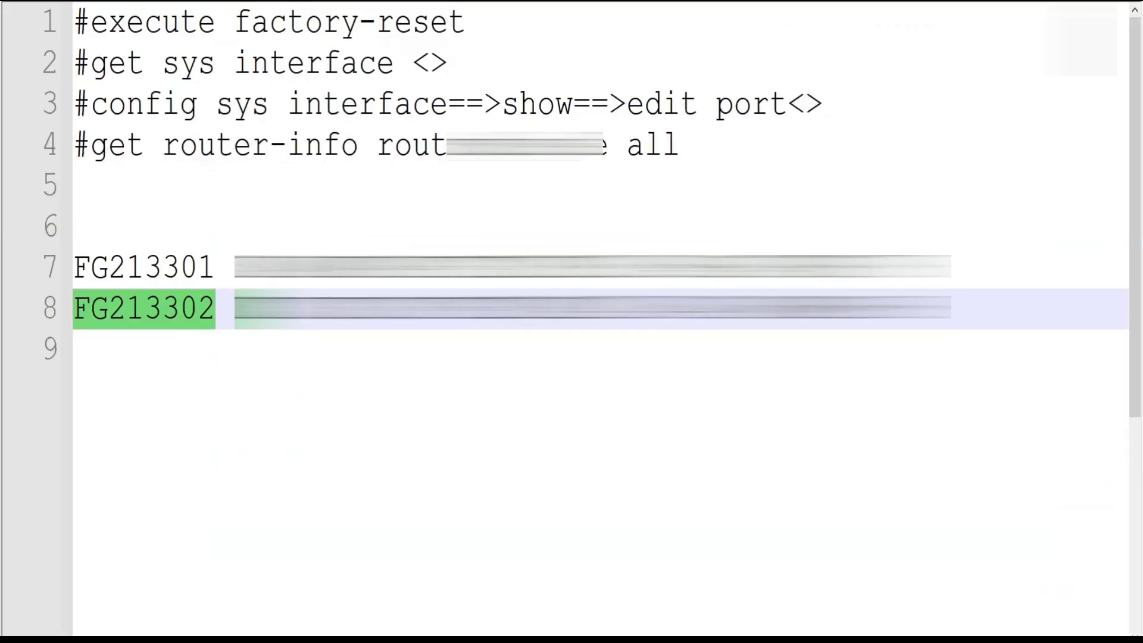
key(Right)
key(alt+Tab)
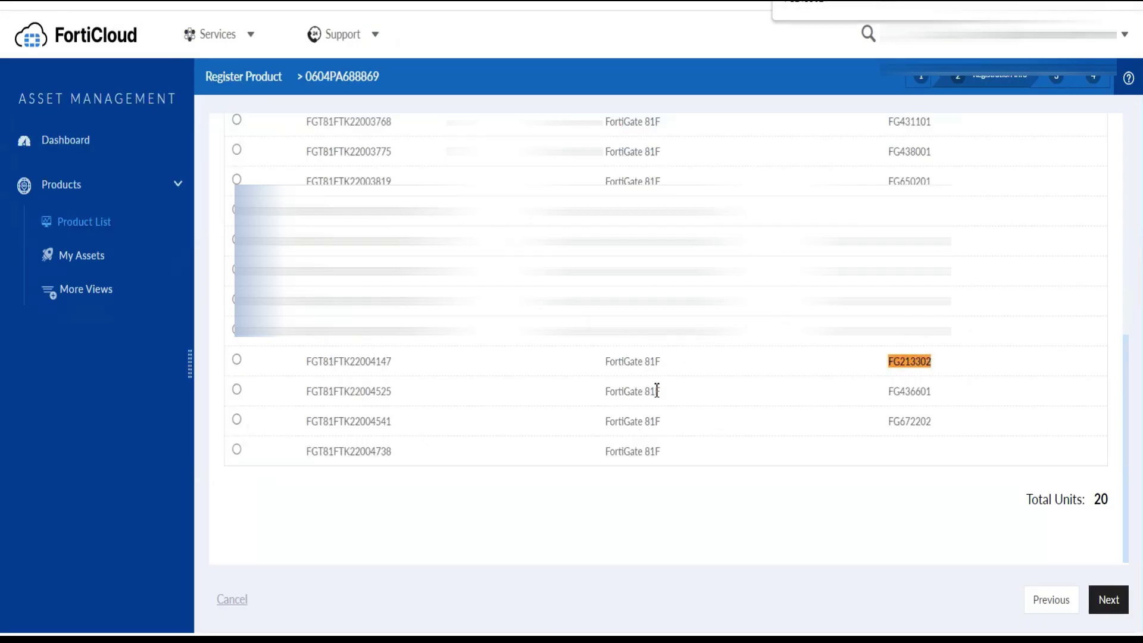
click(237, 360)
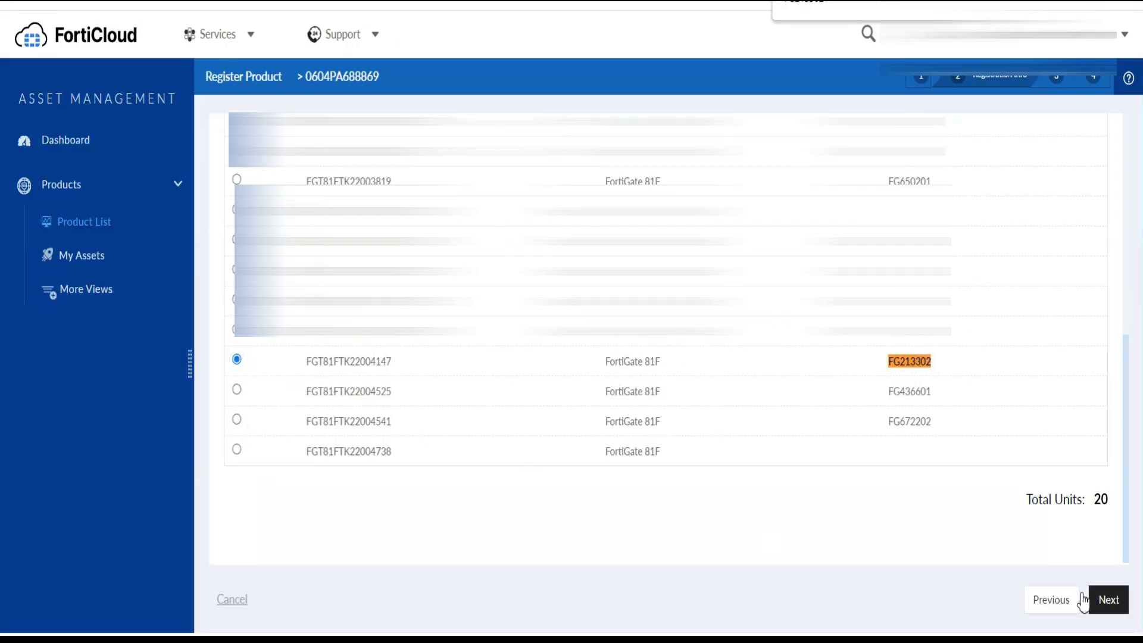
click(1106, 600)
scroll(626, 406, down, 2)
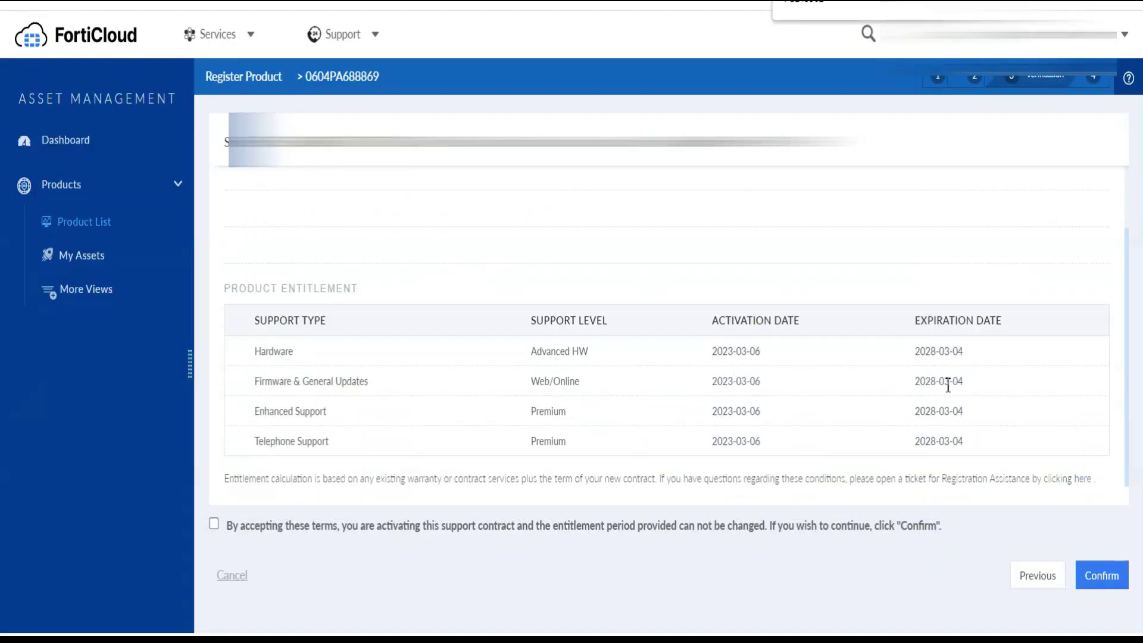
click(214, 524)
click(1094, 574)
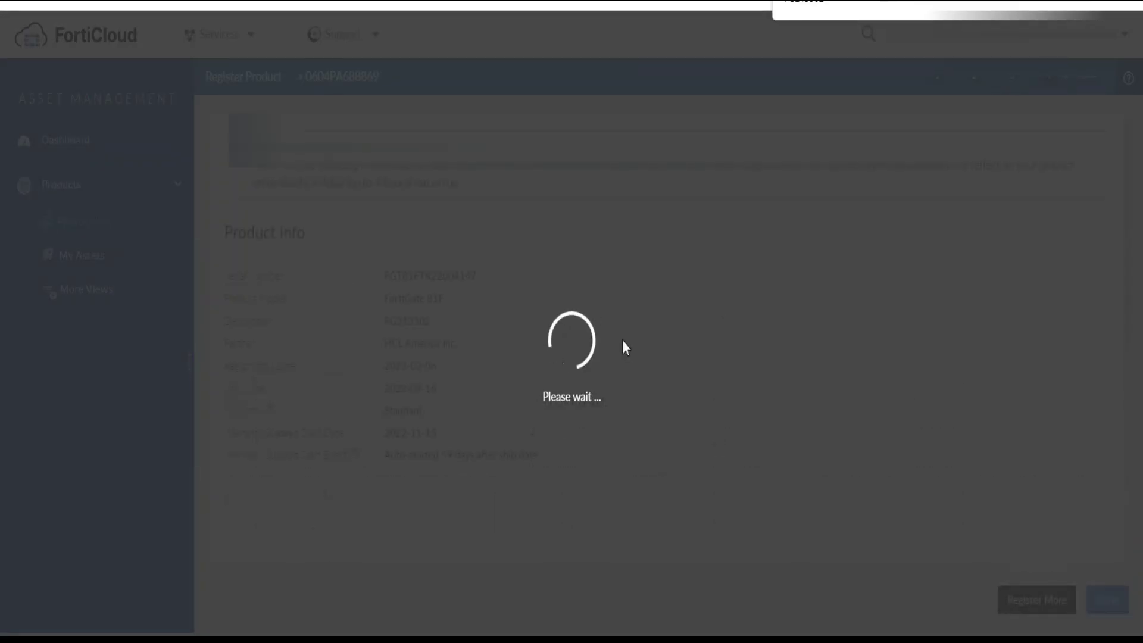
scroll(623, 342, down, 5)
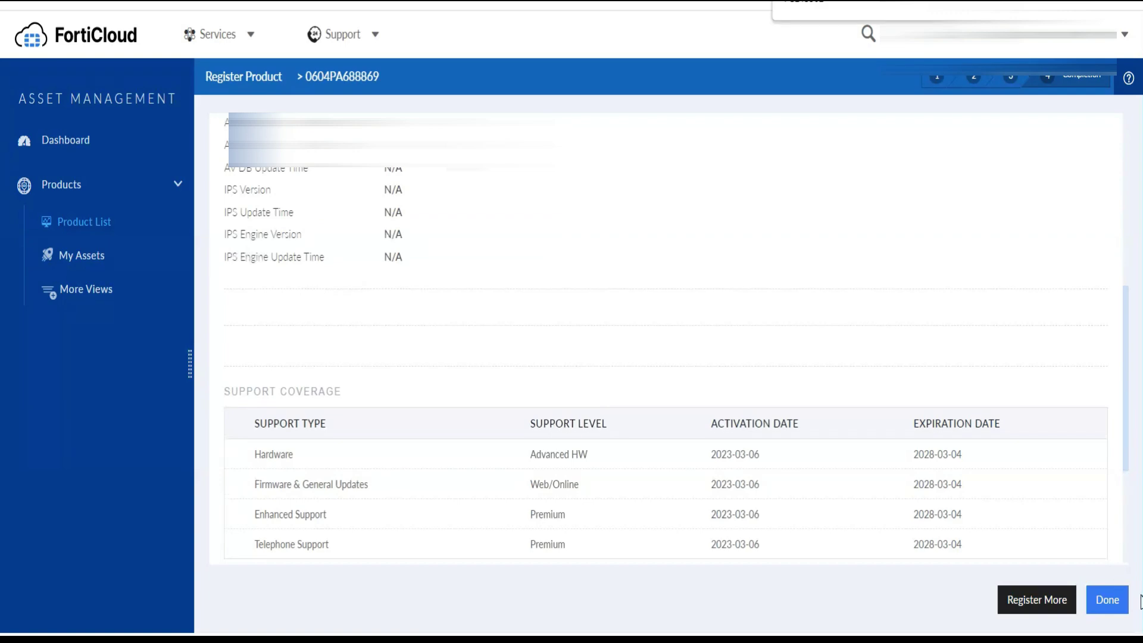
click(1108, 601)
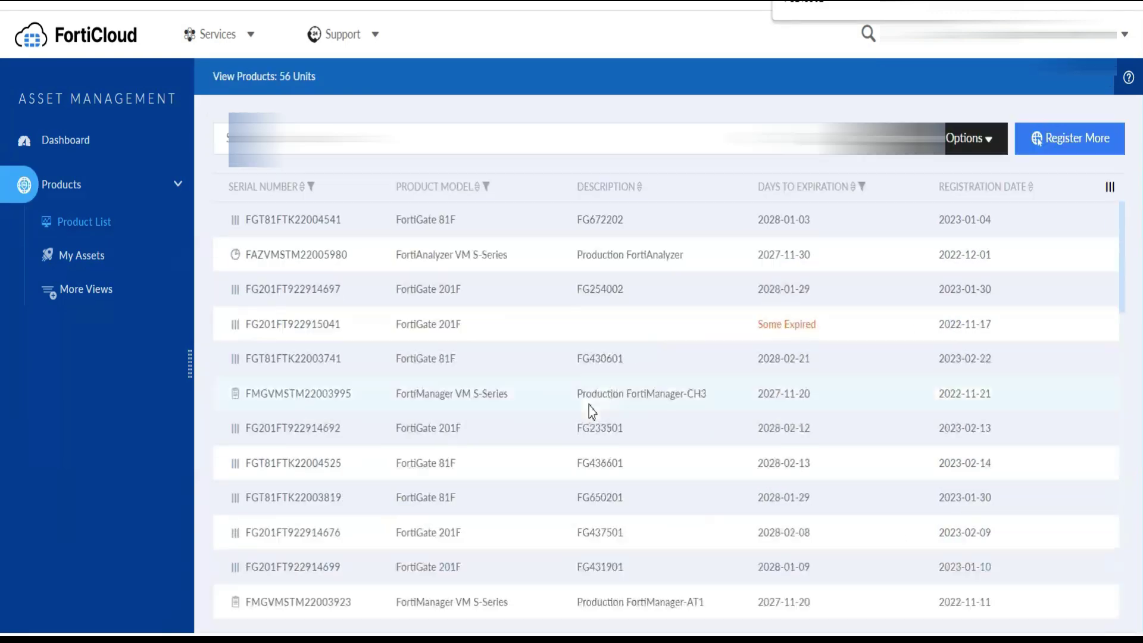
Filter the product list with the search term '2133'
click(262, 138)
text(2133)
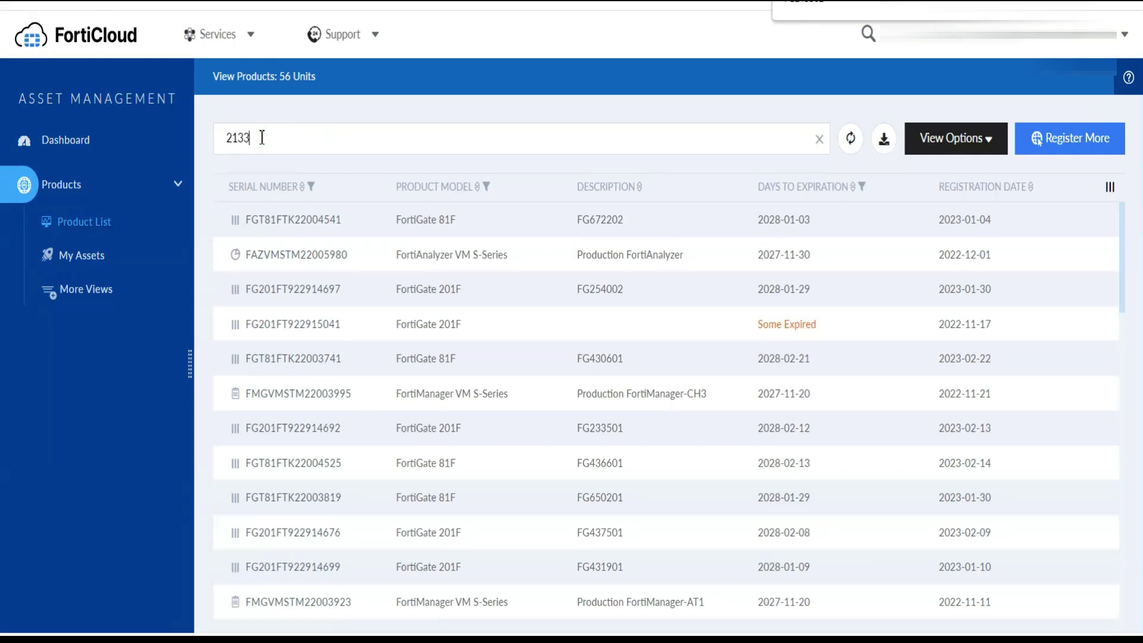